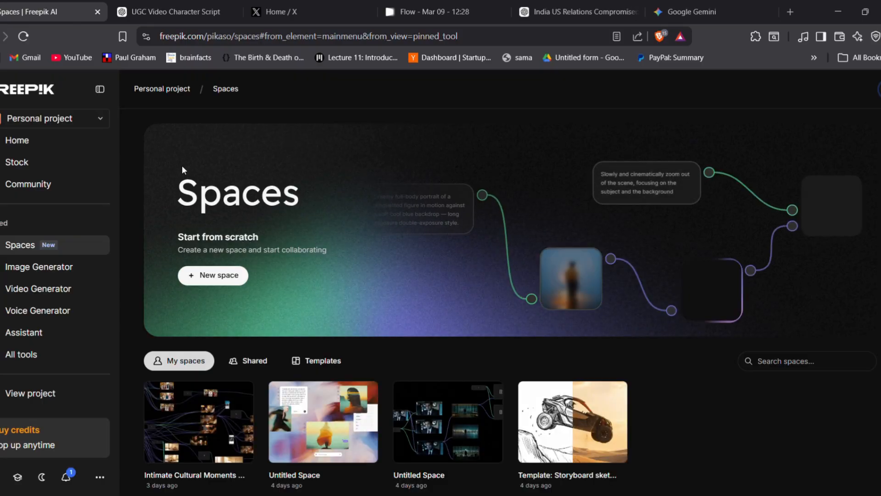
# Open the saved space "Intimate Cultural Moments In ..." and look over its node layout
pyautogui.scroll(-1, 237, 235)
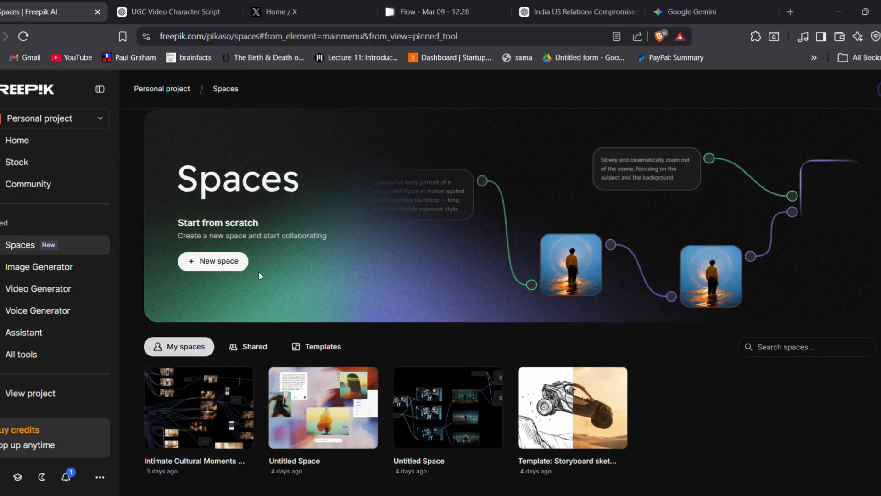
pyautogui.click(193, 418)
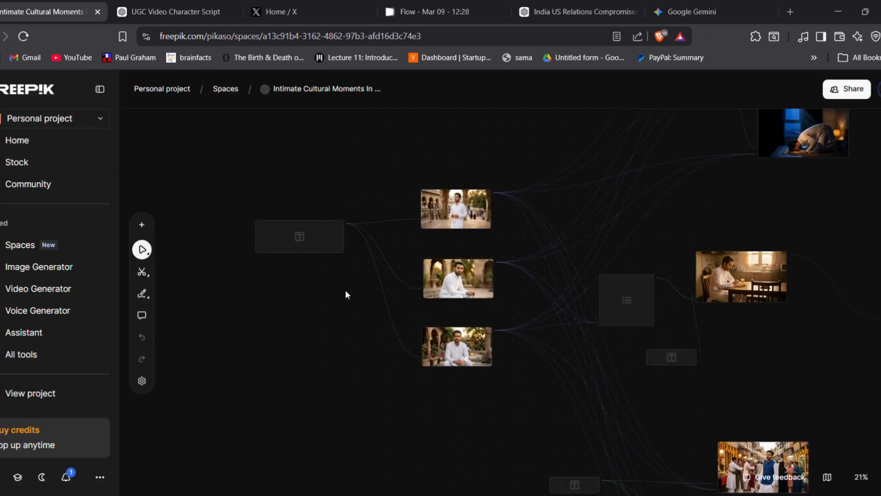
pyautogui.scroll(-5, 346, 295)
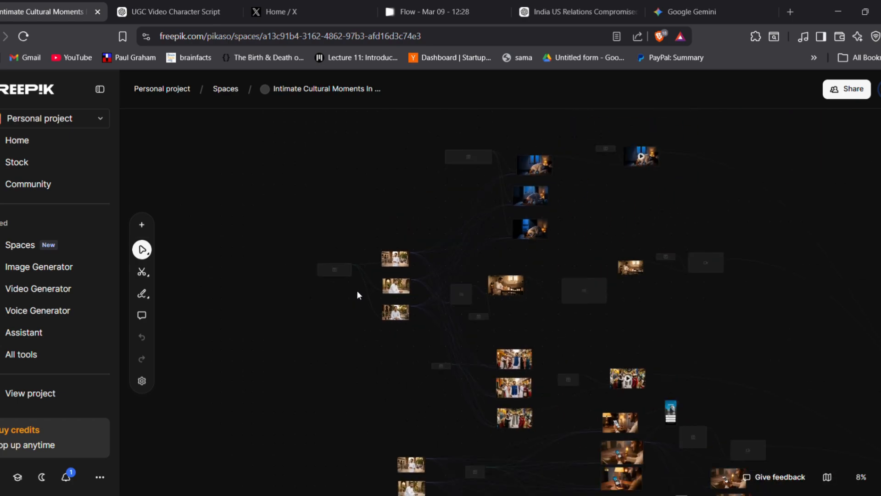
pyautogui.scroll(5, 323, 351)
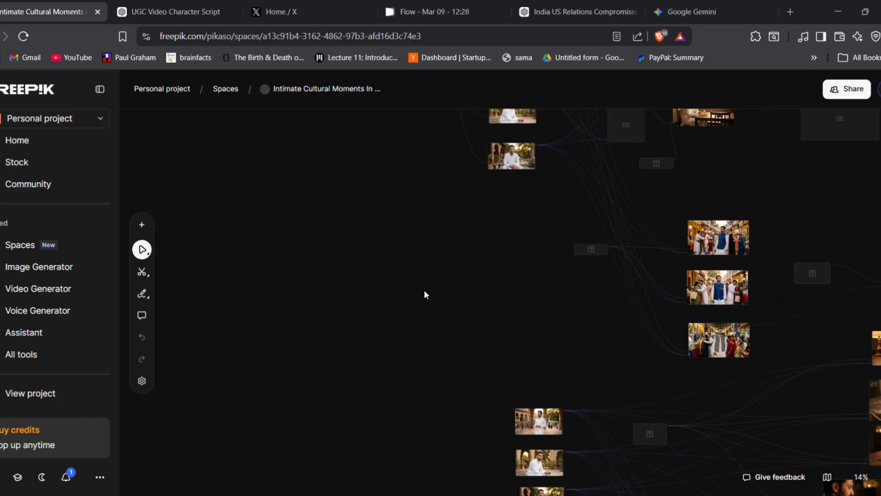
pyautogui.moveTo(418, 361); pyautogui.dragTo(431, 439)
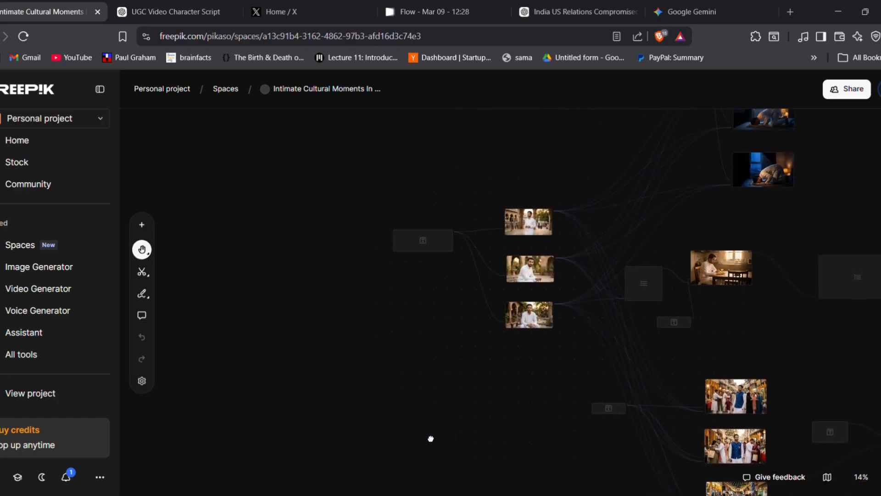
# Move the Text #1 character prompt node slightly closer to its connected image generators
pyautogui.scroll(3, 410, 407)
pyautogui.scroll(2, 409, 406)
pyautogui.moveTo(450, 263); pyautogui.dragTo(472, 386)
pyautogui.press('space')
pyautogui.moveTo(449, 248); pyautogui.dragTo(468, 460)
pyautogui.press('space')
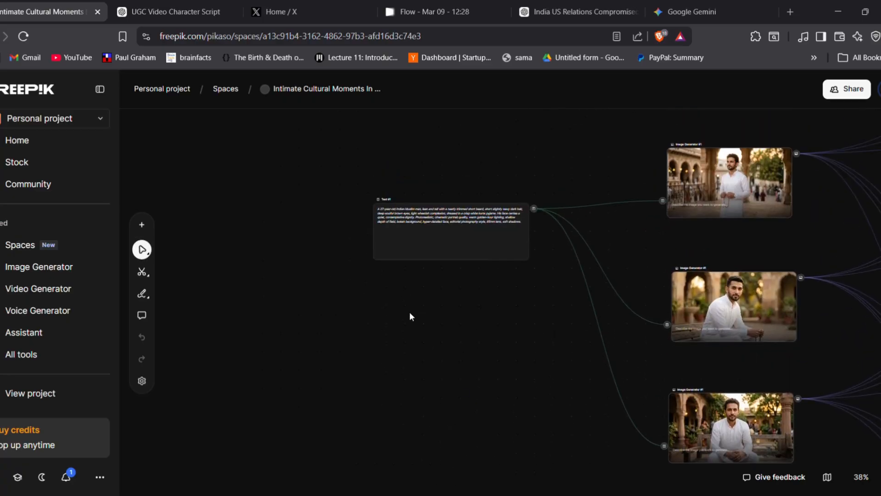
pyautogui.scroll(2, 410, 310)
pyautogui.scroll(3, 410, 310)
pyautogui.press('space')
pyautogui.moveTo(398, 286); pyautogui.dragTo(408, 353)
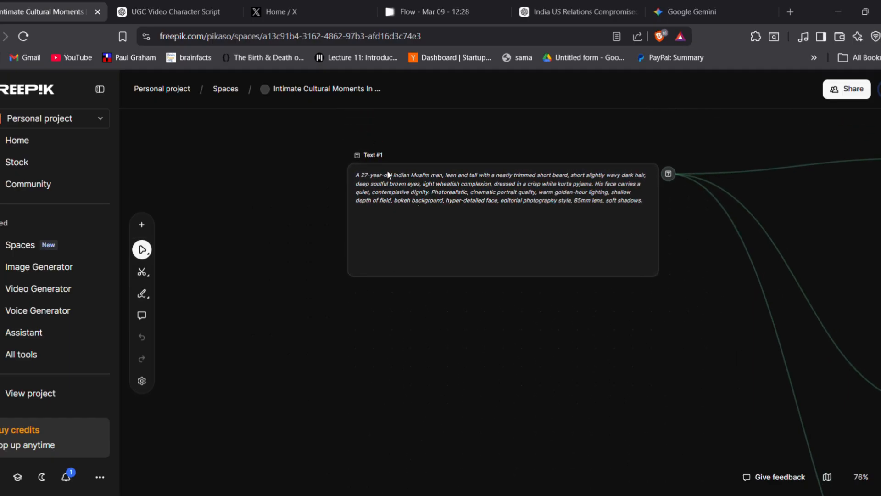
pyautogui.moveTo(364, 179); pyautogui.dragTo(383, 211)
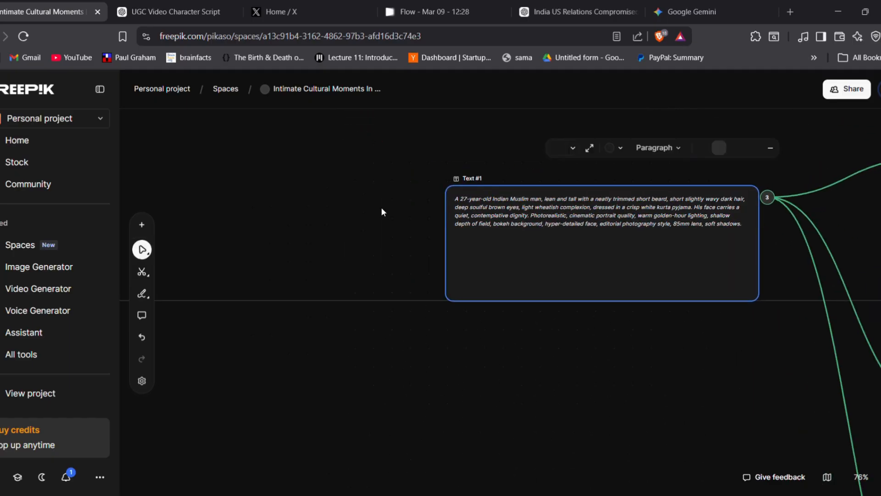
# Examine the three Image Generator #1 portraits connected to the Text #1 prompt
pyautogui.press('space')
pyautogui.moveTo(689, 390); pyautogui.dragTo(319, 478)
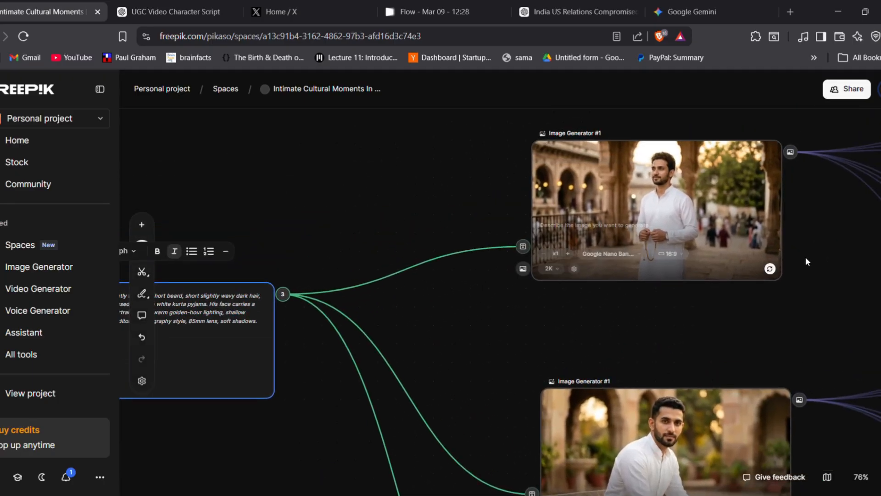
pyautogui.moveTo(822, 262); pyautogui.dragTo(700, 197)
pyautogui.moveTo(735, 416); pyautogui.dragTo(684, 296)
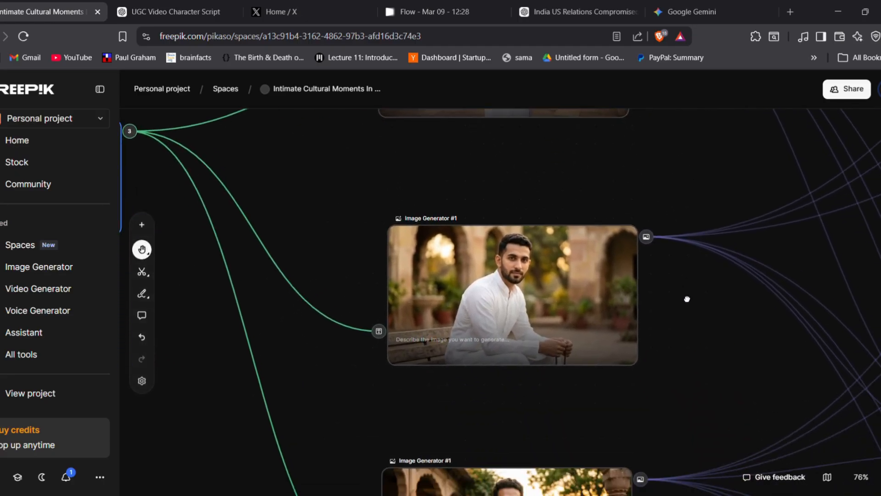
pyautogui.scroll(-3, 681, 294)
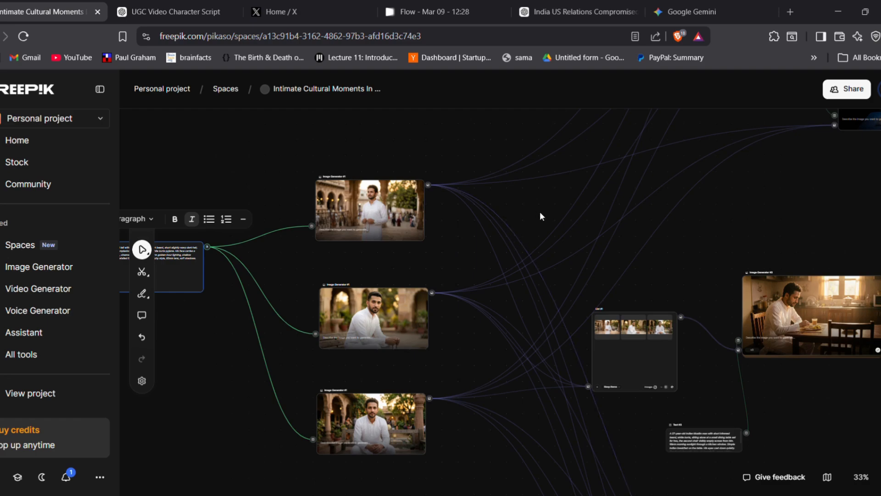
# Examine the pre-dawn prayer prompt and the Image Generator #2 bedroom scenes it feeds
pyautogui.press('space')
pyautogui.moveTo(764, 192); pyautogui.dragTo(625, 390)
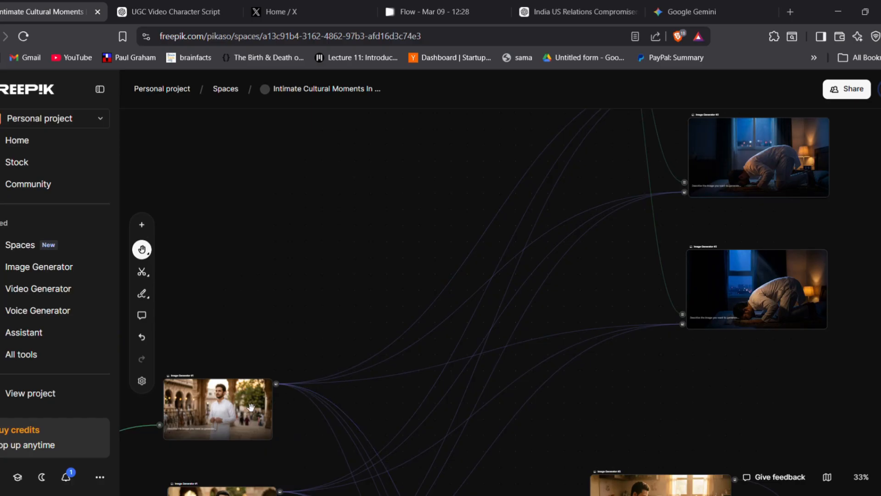
pyautogui.moveTo(433, 228); pyautogui.dragTo(283, 430)
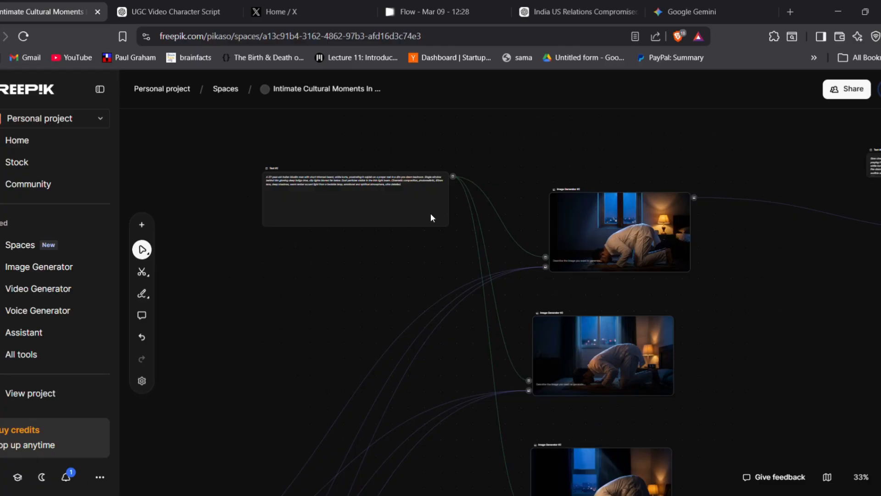
pyautogui.scroll(3, 454, 218)
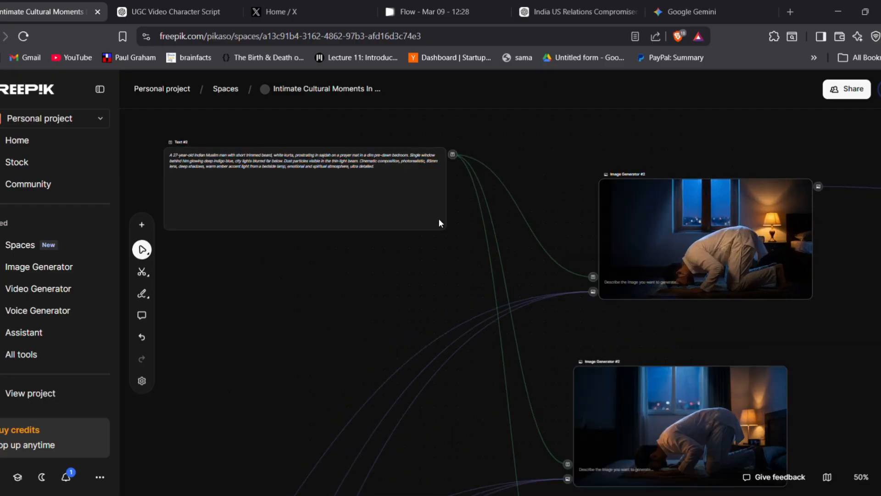
pyautogui.moveTo(282, 268)
pyautogui.mouseDown()
pyautogui.moveTo(358, 293)
pyautogui.moveTo(290, 275)
pyautogui.mouseUp()
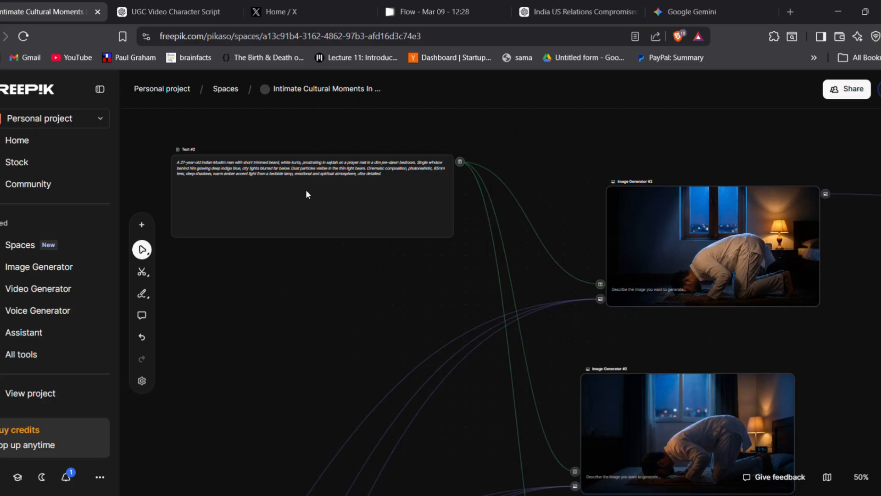
pyautogui.press('space')
pyautogui.scroll(-3, 864, 249)
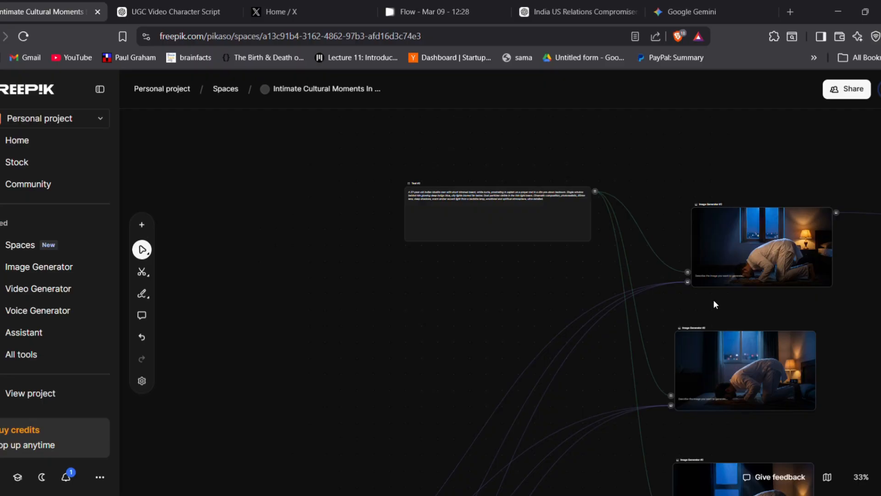
# Follow the breakfast scene chain from List #1 through Image Generator #3 to List #2
pyautogui.scroll(-5, 717, 306)
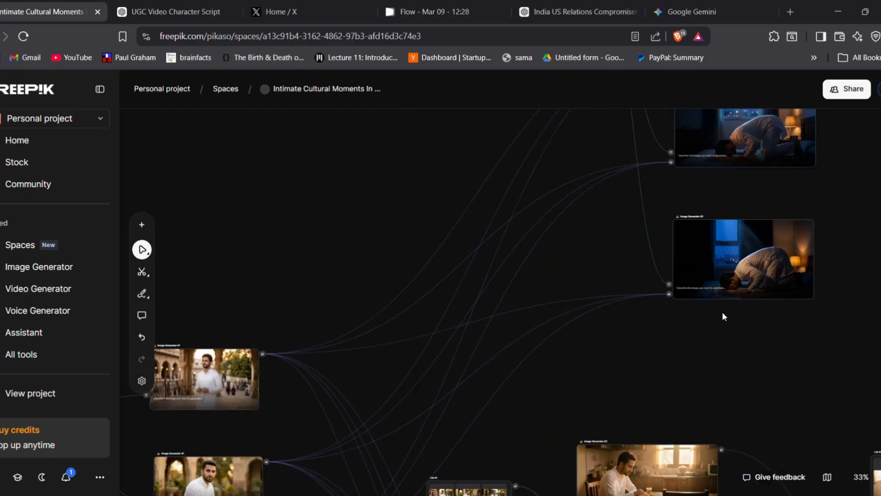
pyautogui.scroll(-5, 724, 317)
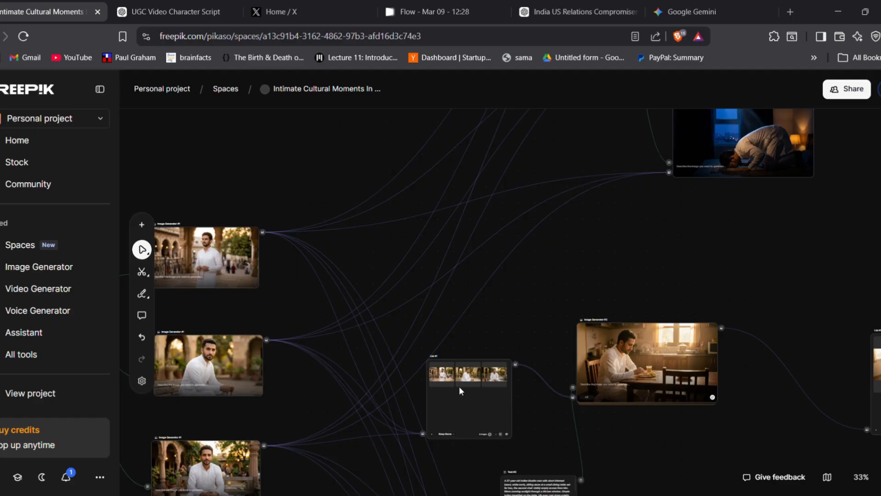
pyautogui.scroll(4, 459, 386)
pyautogui.hscroll(5, 598, 280)
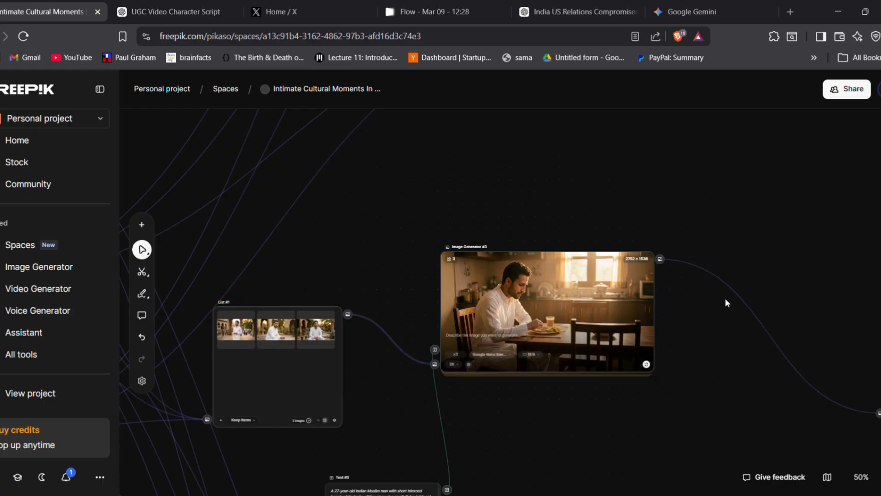
pyautogui.press('h')
pyautogui.moveTo(789, 288); pyautogui.dragTo(434, 303)
pyautogui.press('v')
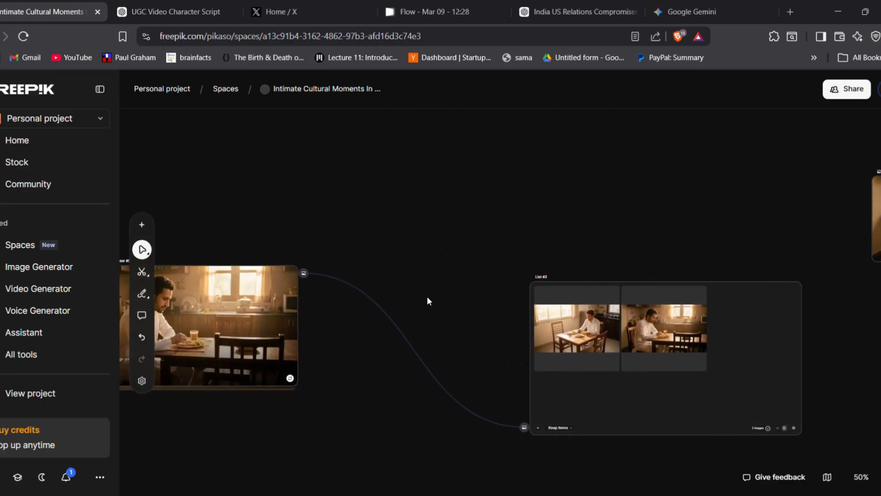
# Look over the Eid street celebration images and the prompt and video nodes around them
pyautogui.scroll(-2, 427, 296)
pyautogui.scroll(-6, 348, 315)
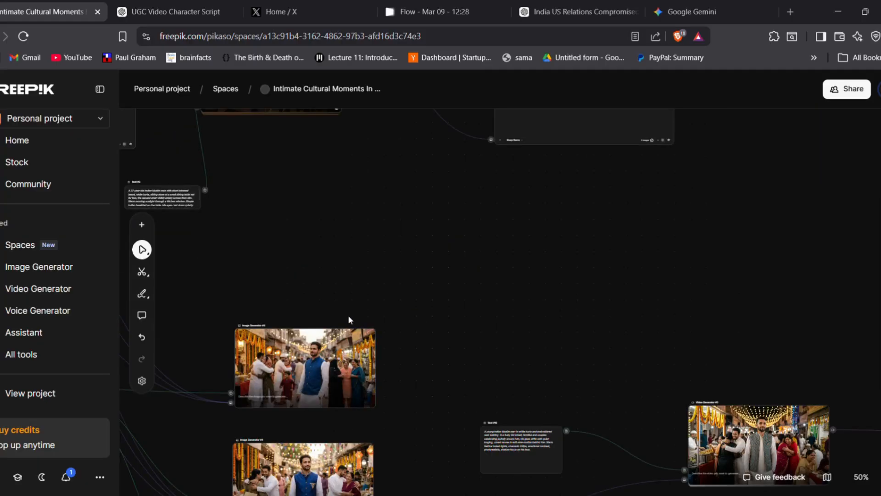
pyautogui.scroll(2, 363, 296)
pyautogui.scroll(-2, 371, 299)
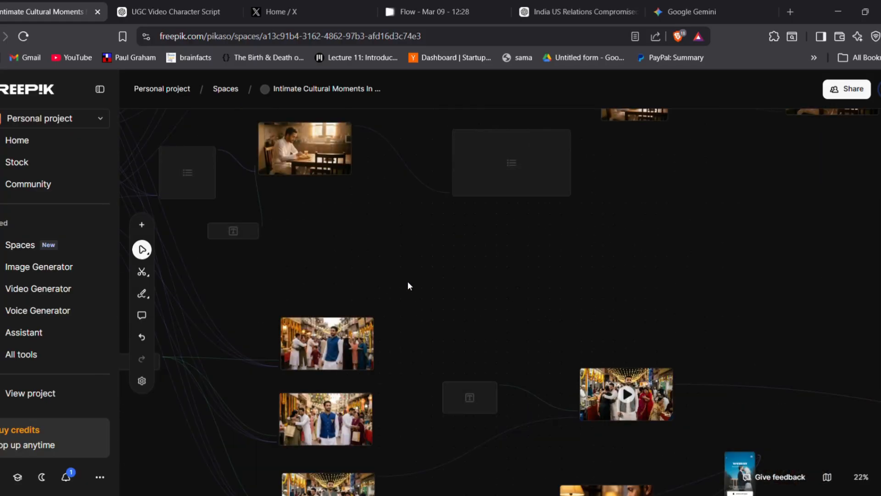
pyautogui.scroll(2, 478, 274)
pyautogui.scroll(-2, 478, 274)
pyautogui.scroll(-2, 466, 287)
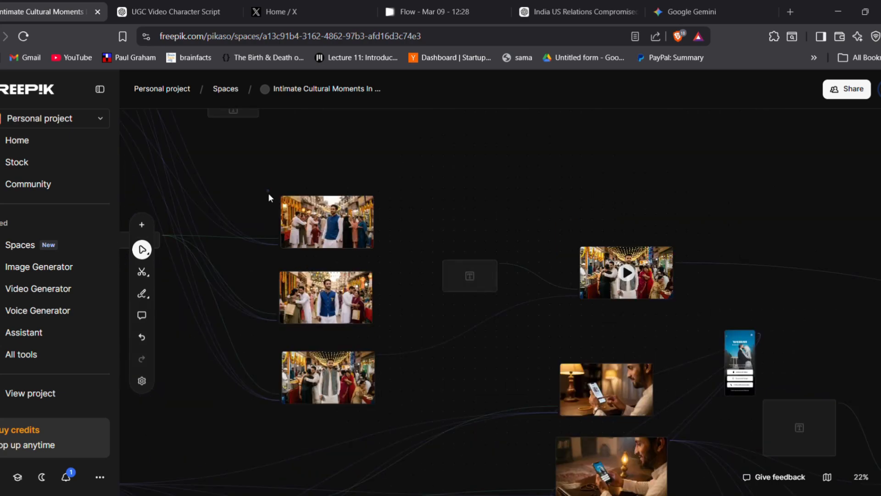
pyautogui.moveTo(281, 182); pyautogui.dragTo(401, 273)
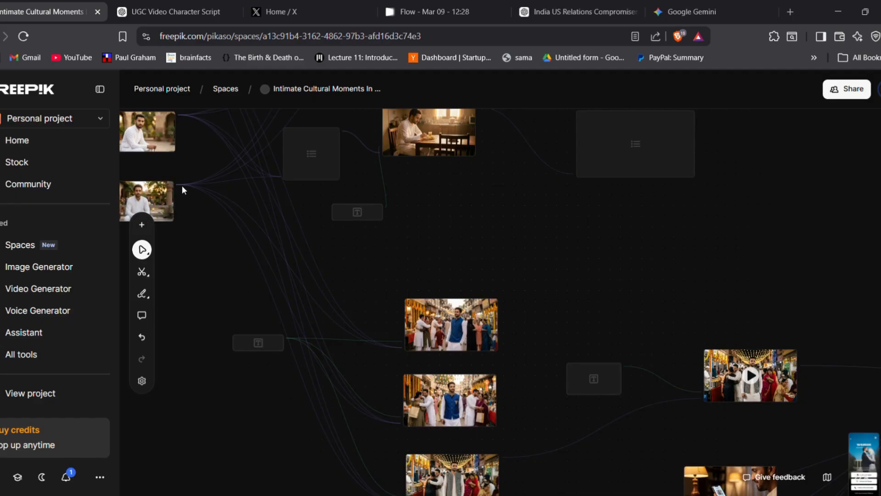
# Enlarge the Text #4 node until the whole Eid street celebration prompt fits inside it
pyautogui.scroll(5, 286, 339)
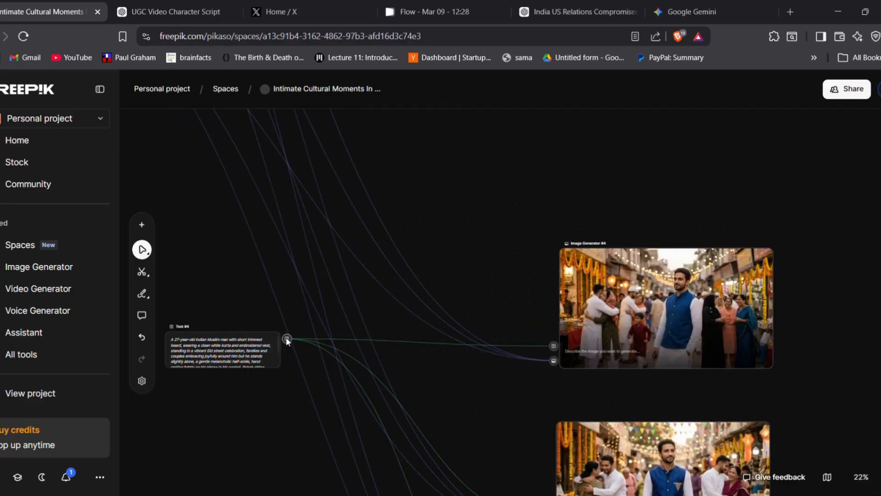
pyautogui.scroll(4, 340, 299)
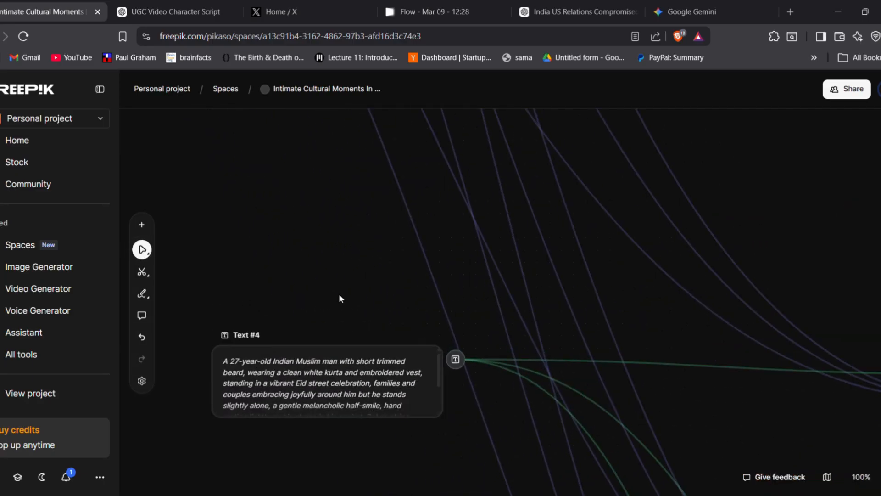
pyautogui.scroll(-3, 339, 295)
pyautogui.click(359, 265)
pyautogui.scroll(-5, 360, 265)
pyautogui.scroll(5, 359, 264)
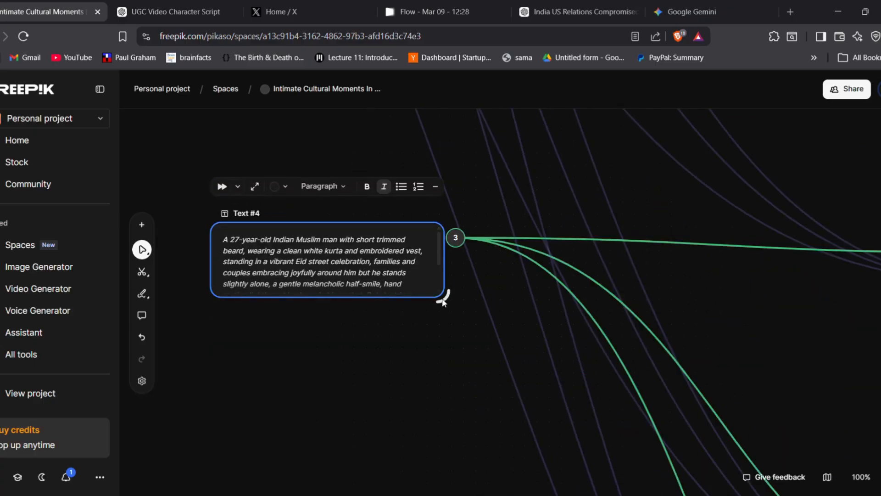
pyautogui.moveTo(442, 299); pyautogui.dragTo(457, 365)
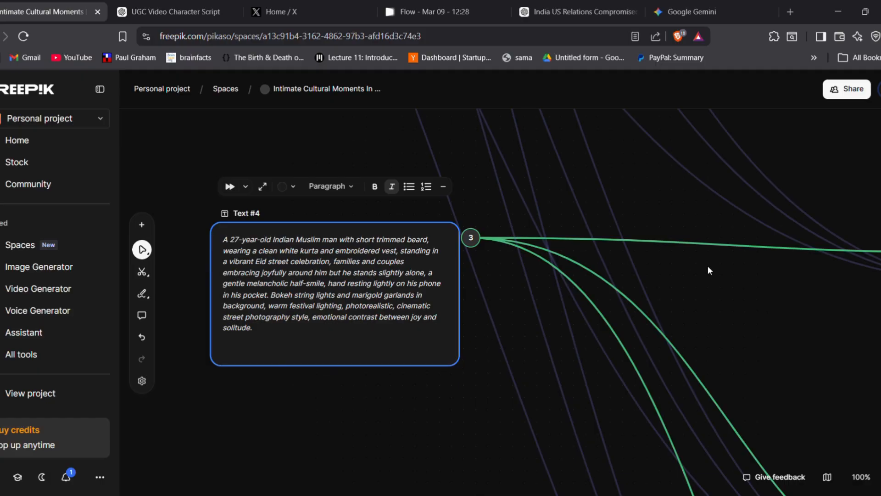
# Trace the prompt and reference image connections running into the three Image Generator #4 street scenes
pyautogui.moveTo(745, 287); pyautogui.dragTo(488, 311)
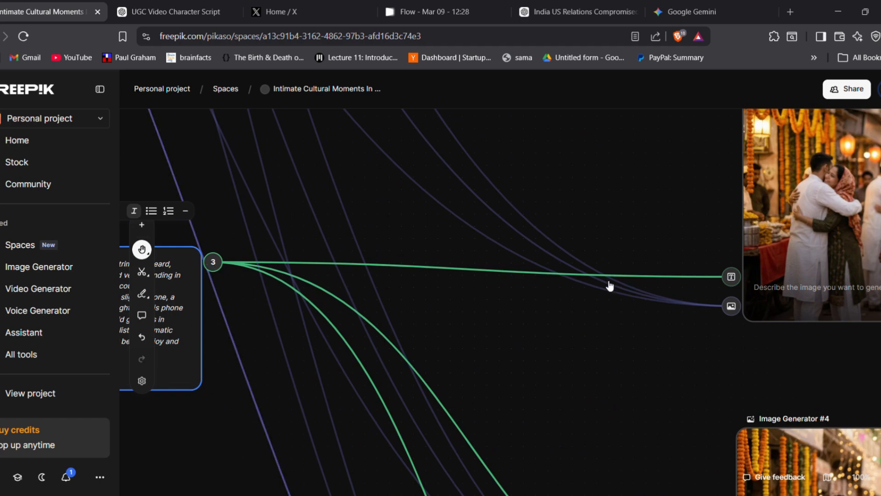
pyautogui.scroll(-5, 526, 258)
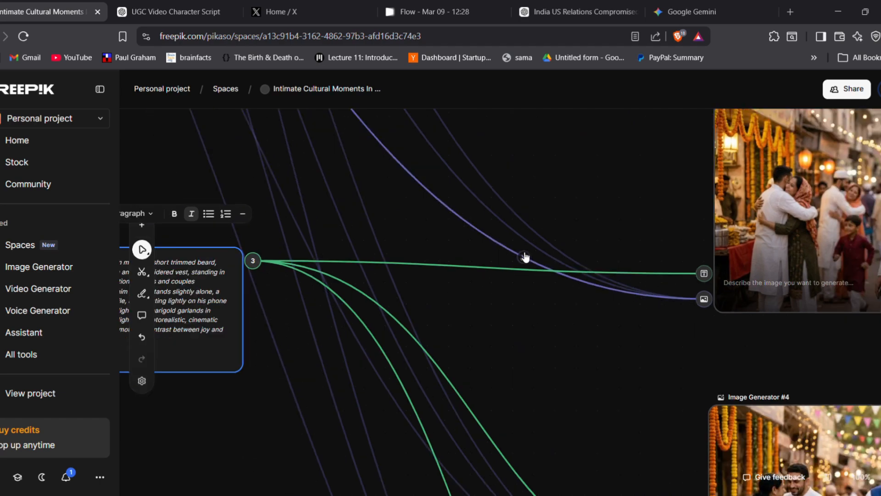
pyautogui.scroll(-2, 525, 258)
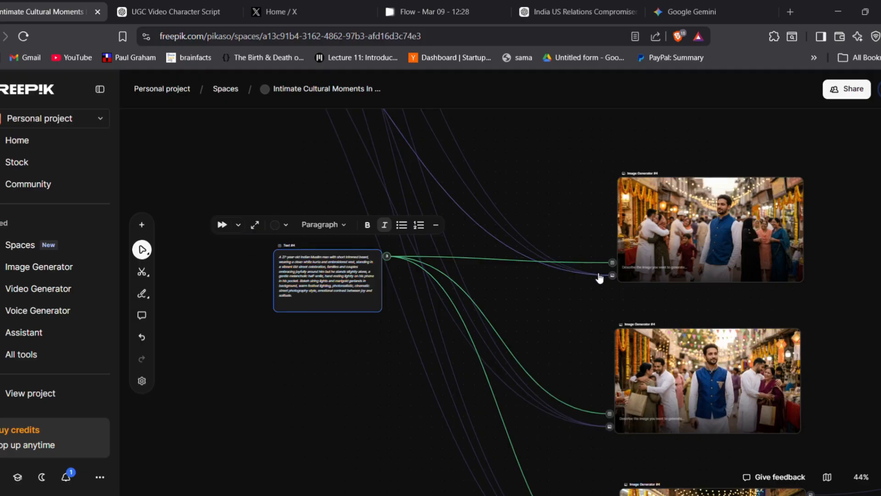
pyautogui.scroll(-2, 599, 280)
pyautogui.scroll(-2, 599, 281)
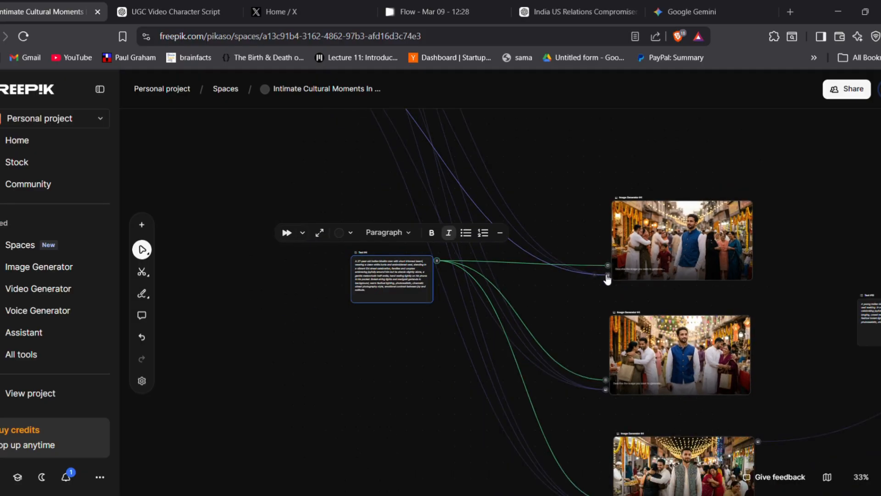
pyautogui.scroll(-2, 593, 280)
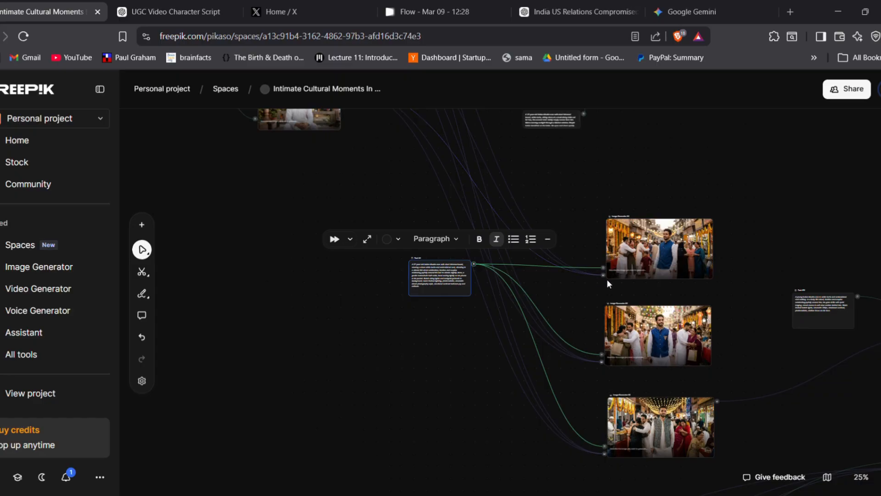
pyautogui.scroll(3, 408, 158)
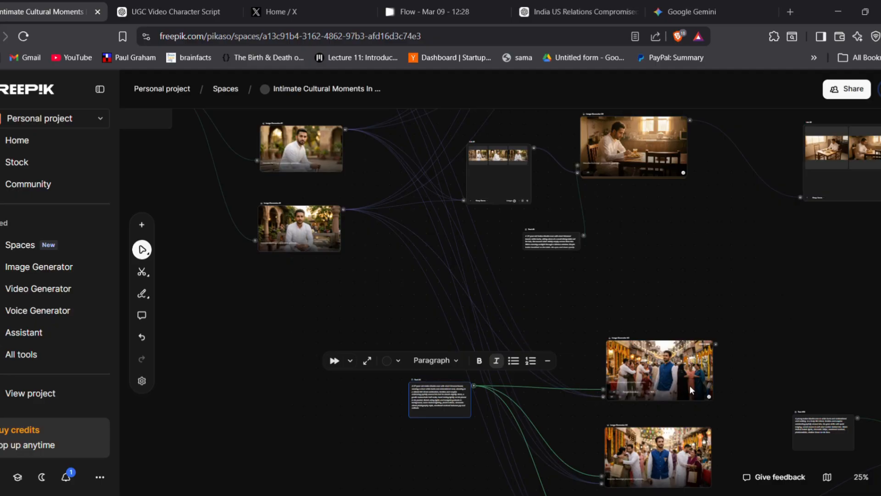
pyautogui.scroll(-3, 661, 364)
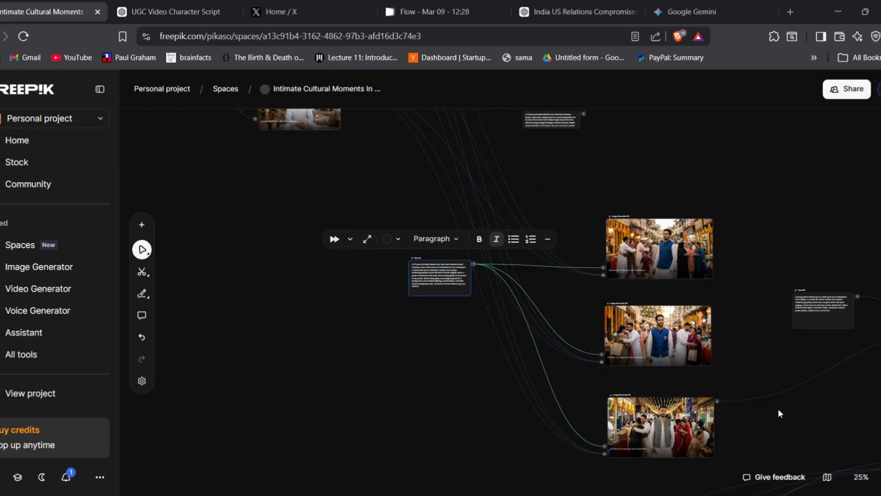
# Trace the connection from the third Eid street image into its video generator
pyautogui.moveTo(778, 411); pyautogui.dragTo(578, 372)
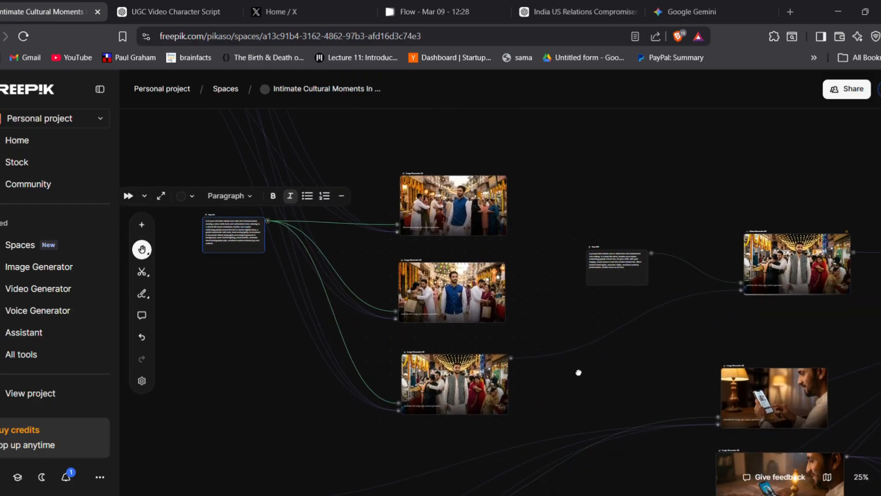
pyautogui.click(443, 379)
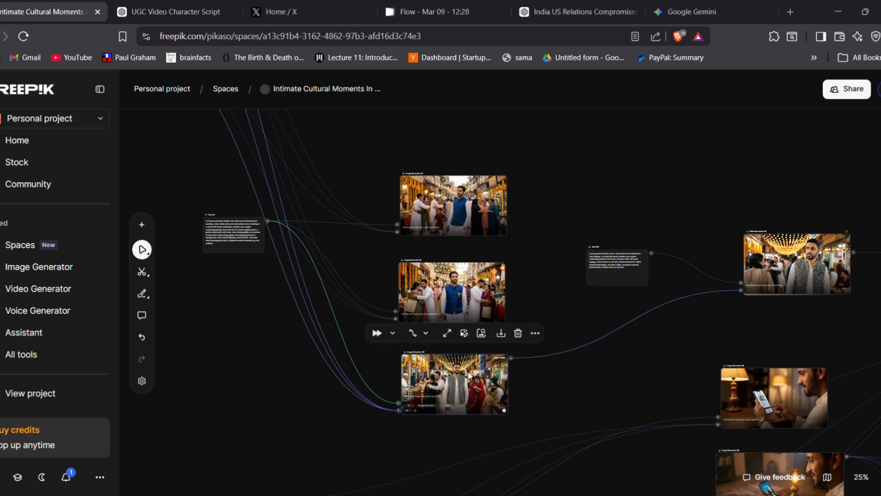
pyautogui.scroll(-1, 565, 371)
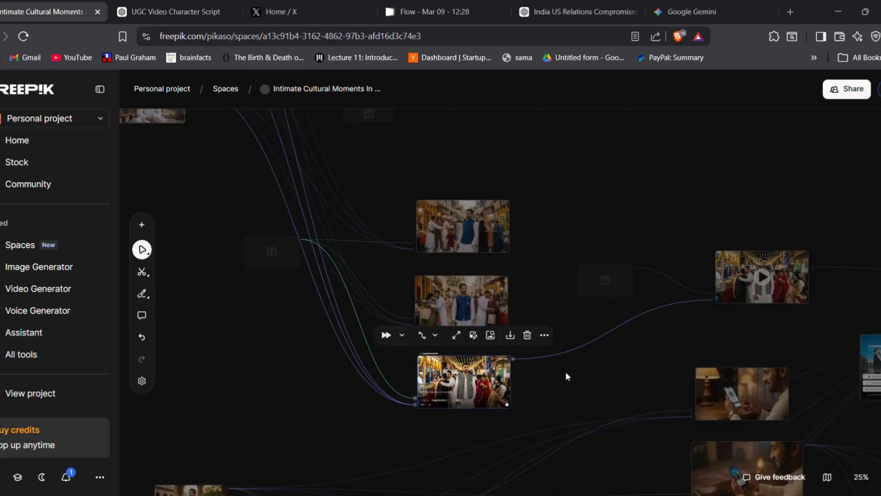
# Look over the images of the man holding a phone at night and the app reference screenshots beside them
pyautogui.scroll(-3, 571, 371)
pyautogui.scroll(-3, 571, 374)
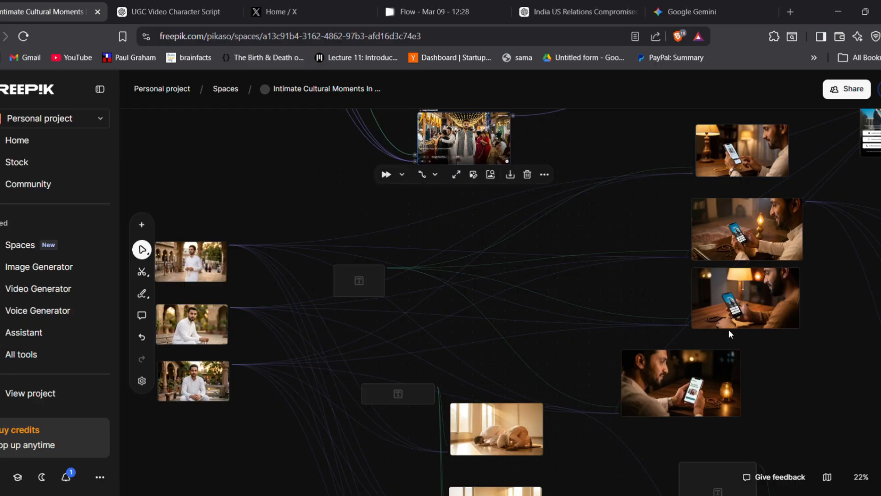
pyautogui.press('space')
pyautogui.moveTo(649, 230); pyautogui.dragTo(468, 284)
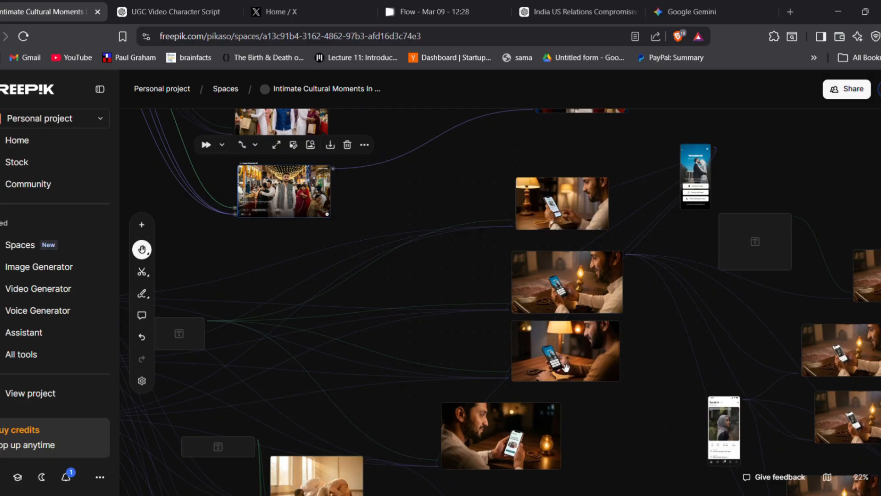
pyautogui.moveTo(665, 371); pyautogui.dragTo(555, 402)
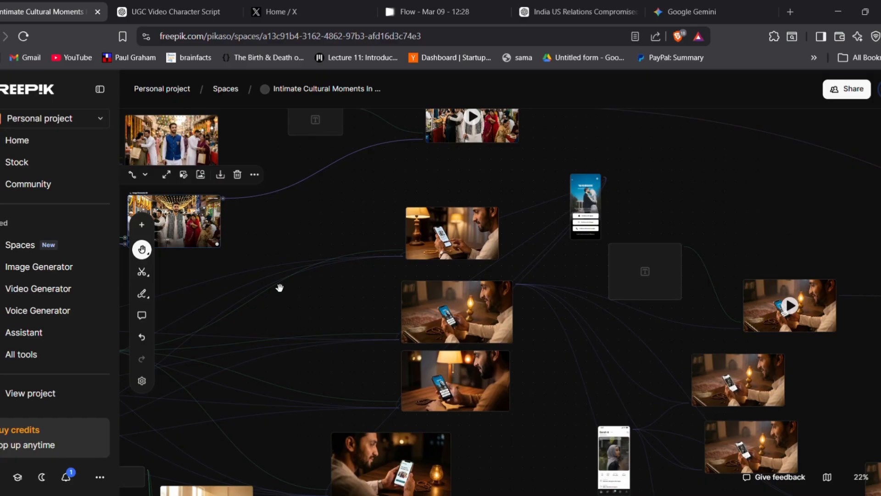
pyautogui.press('v')
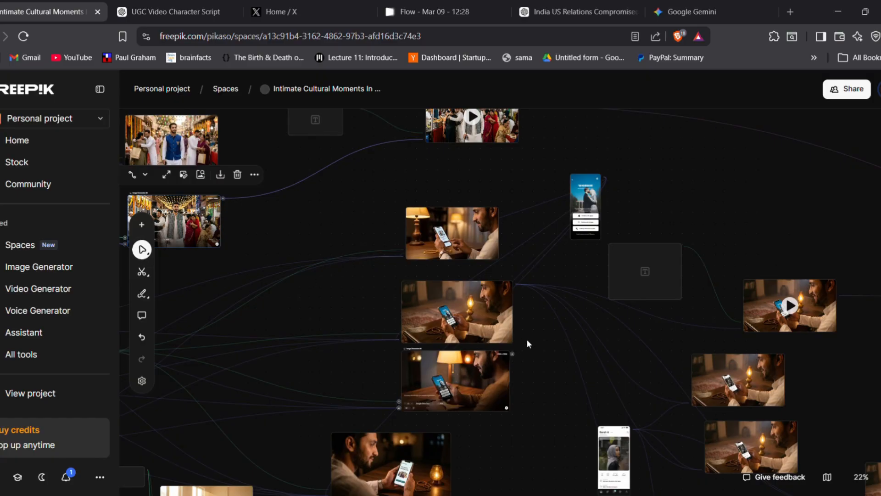
pyautogui.press('h')
pyautogui.press('v')
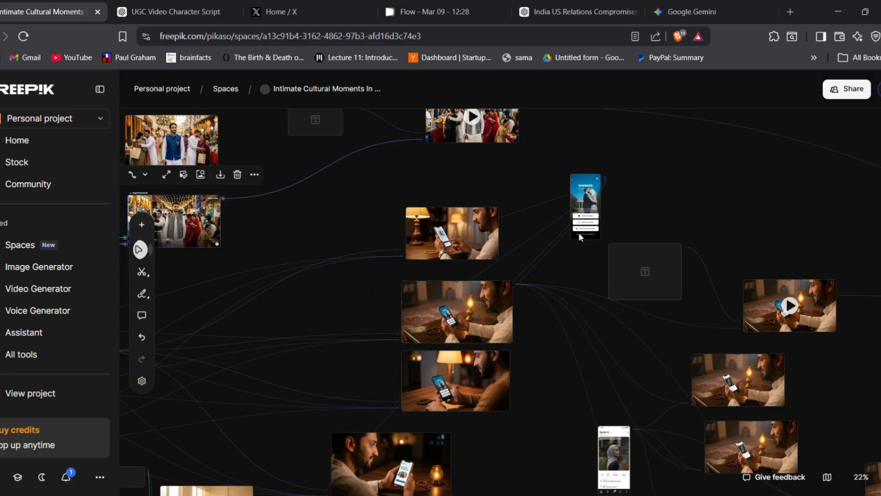
# Examine the app login screenshot used as a reference and the Text #11 prompt near it
pyautogui.scroll(5, 580, 232)
pyautogui.scroll(-2, 548, 141)
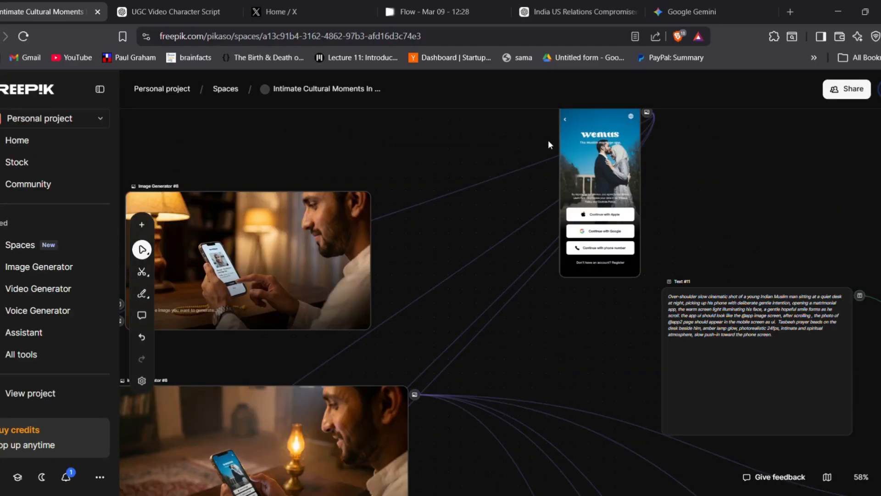
pyautogui.scroll(2, 548, 141)
pyautogui.scroll(-2, 549, 143)
pyautogui.scroll(2, 568, 153)
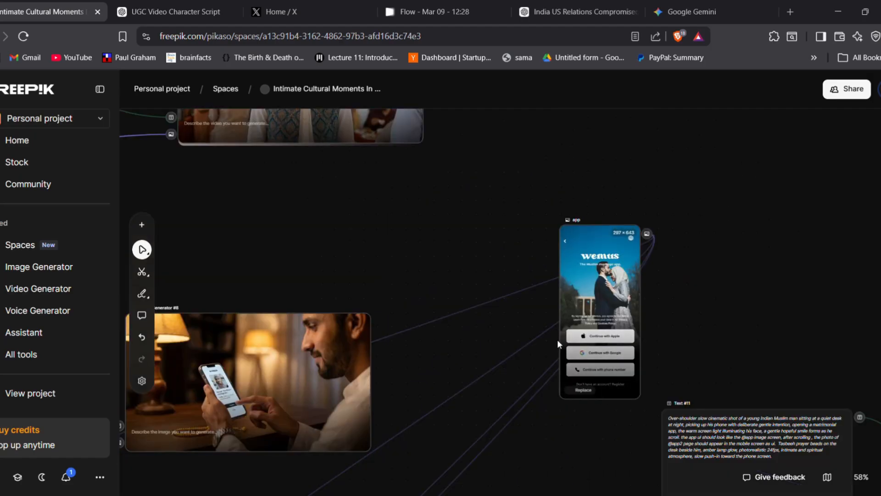
pyautogui.scroll(-2, 619, 248)
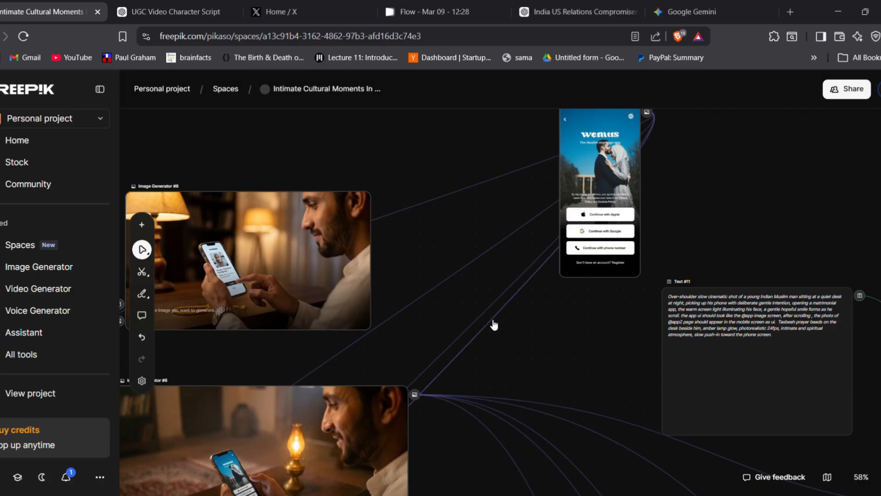
# Select the lantern-lit phone image showing the app login screen and trace its reference connections
pyautogui.scroll(-2, 485, 324)
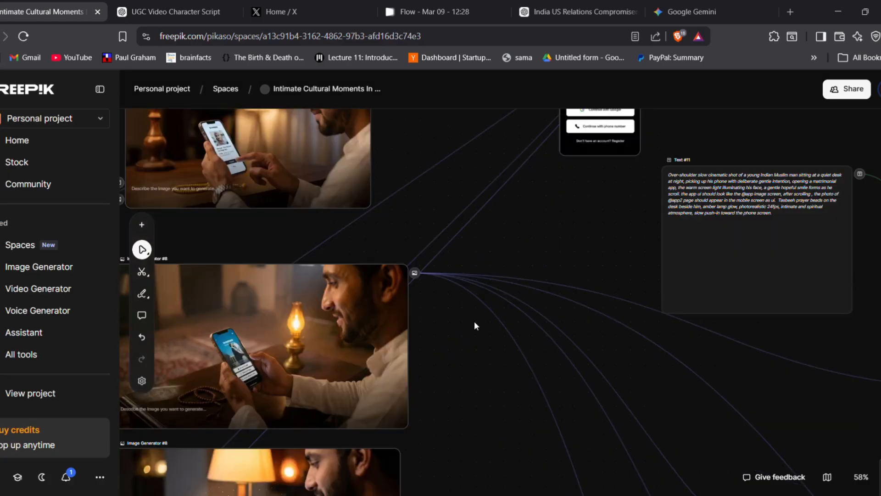
pyautogui.click(245, 355)
pyautogui.moveTo(248, 356); pyautogui.dragTo(385, 352)
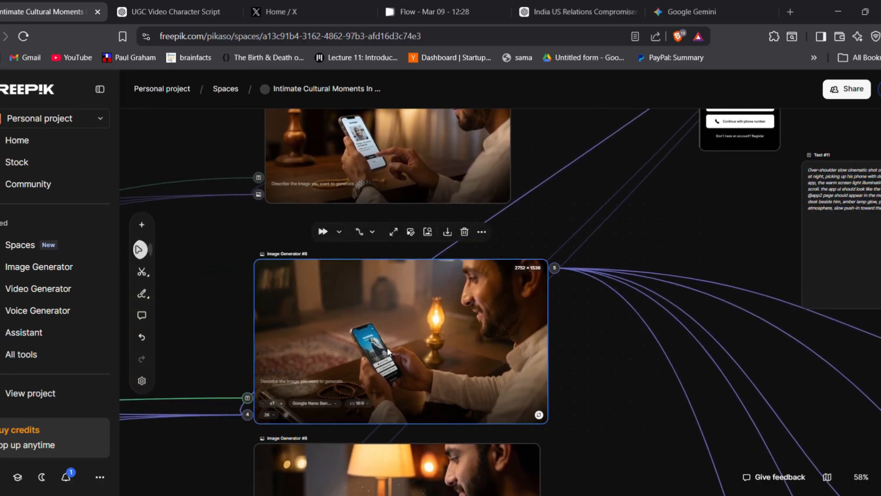
pyautogui.scroll(-3, 390, 352)
pyautogui.scroll(-3, 388, 352)
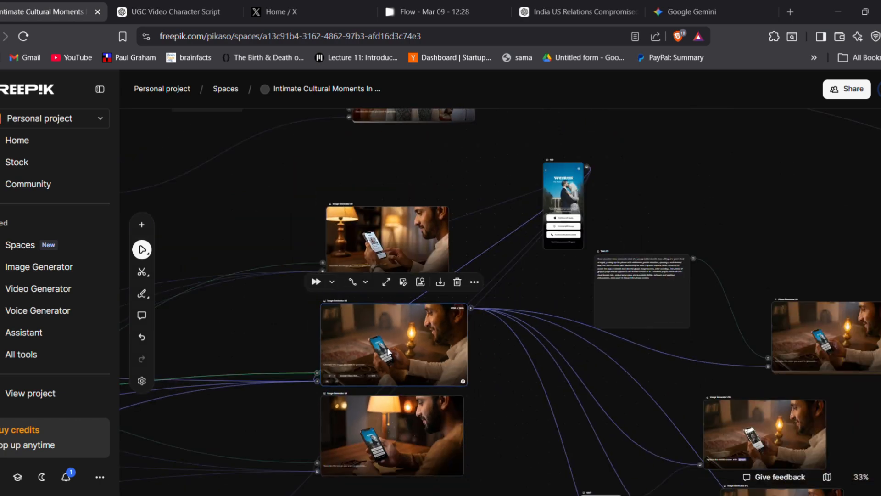
pyautogui.scroll(-5, 475, 369)
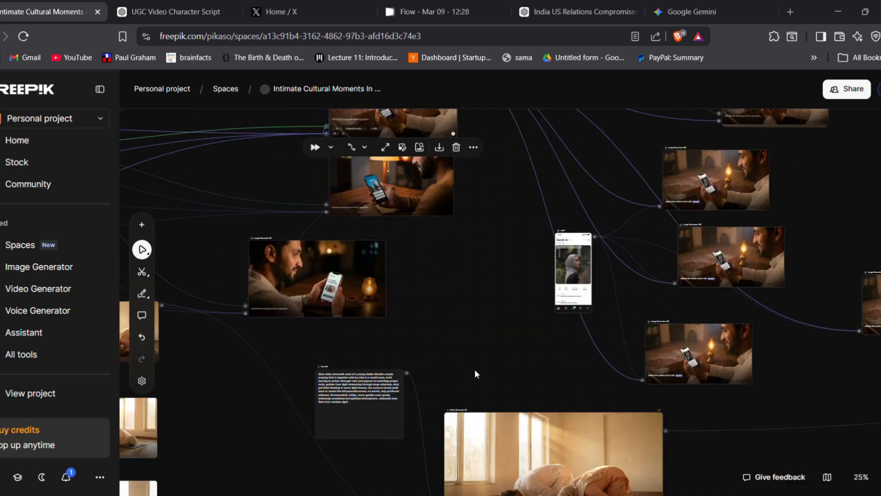
# Read the Text #12 couple prayer prompt and inspect the Video Generator #5 clip it feeds
pyautogui.scroll(-3, 475, 369)
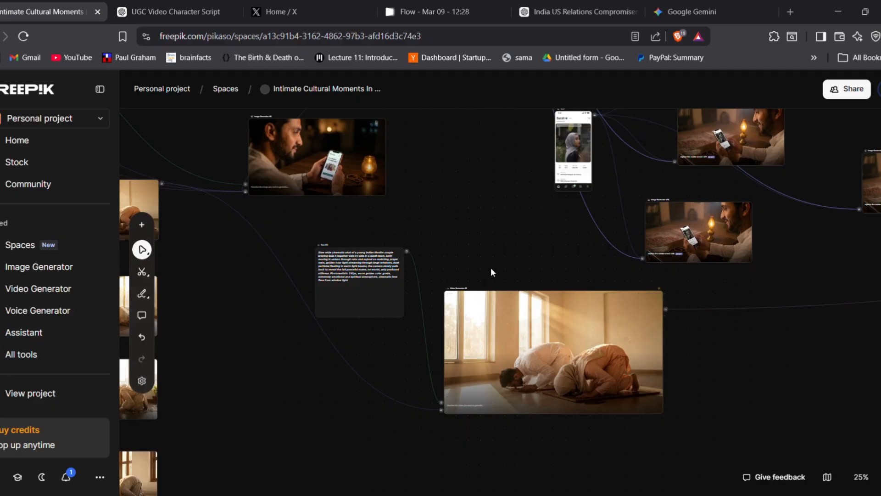
pyautogui.scroll(5, 392, 278)
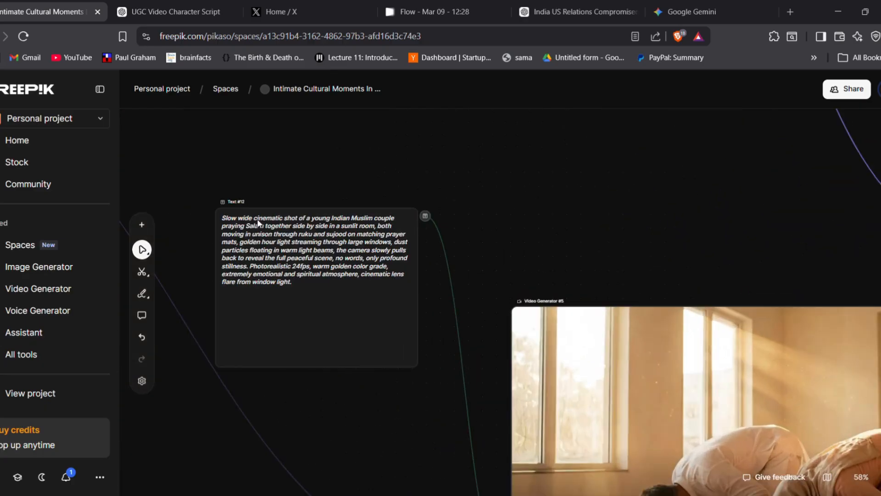
pyautogui.press('space')
pyautogui.moveTo(575, 270); pyautogui.dragTo(528, 232)
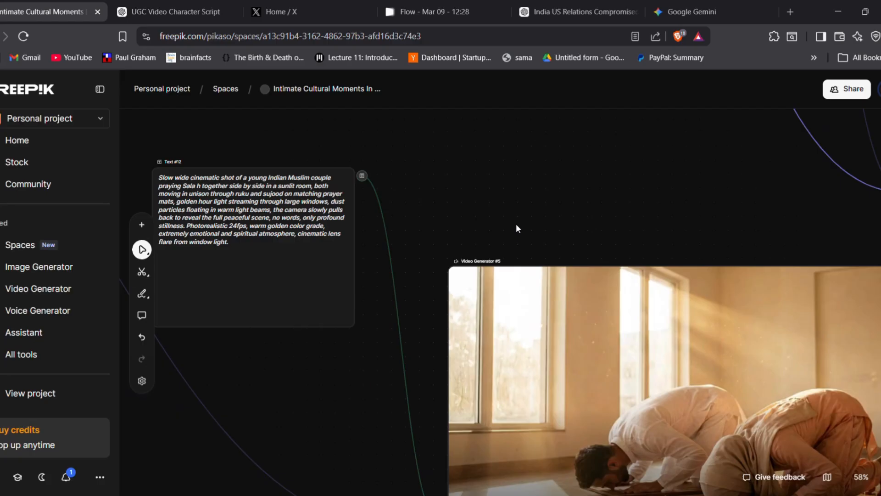
pyautogui.press('space')
pyautogui.moveTo(674, 230); pyautogui.dragTo(535, 143)
pyautogui.moveTo(595, 159); pyautogui.dragTo(596, 181)
pyautogui.press('v')
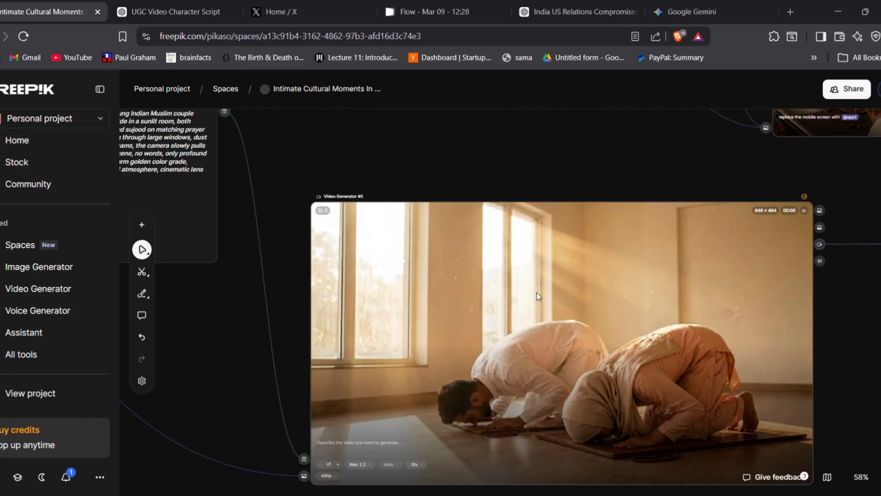
pyautogui.scroll(-4, 568, 192)
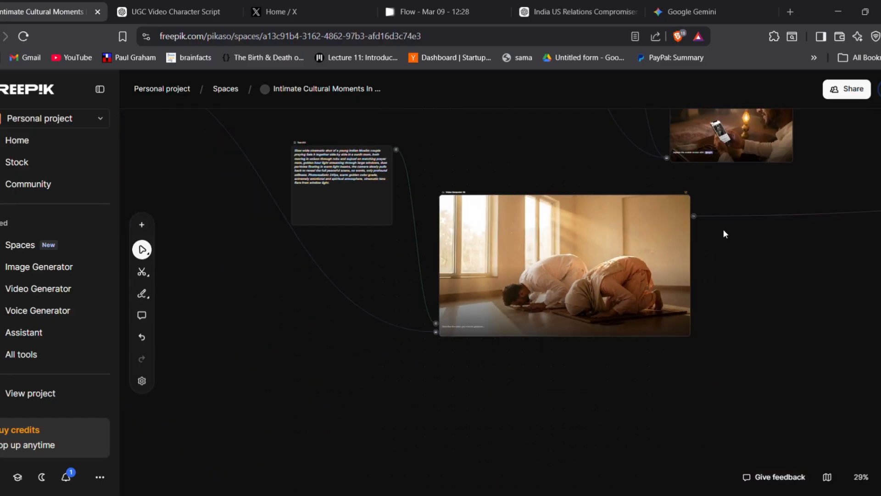
# Examine the phone images whose screen is replaced with the profile screenshot and the videos they lead to
pyautogui.moveTo(727, 285); pyautogui.dragTo(586, 393)
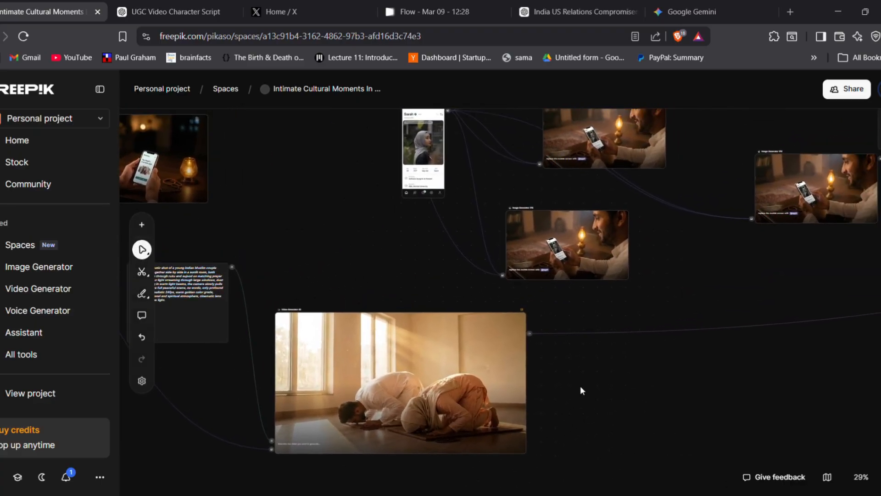
pyautogui.scroll(-5, 580, 386)
pyautogui.moveTo(680, 358); pyautogui.dragTo(511, 493)
pyautogui.press('space')
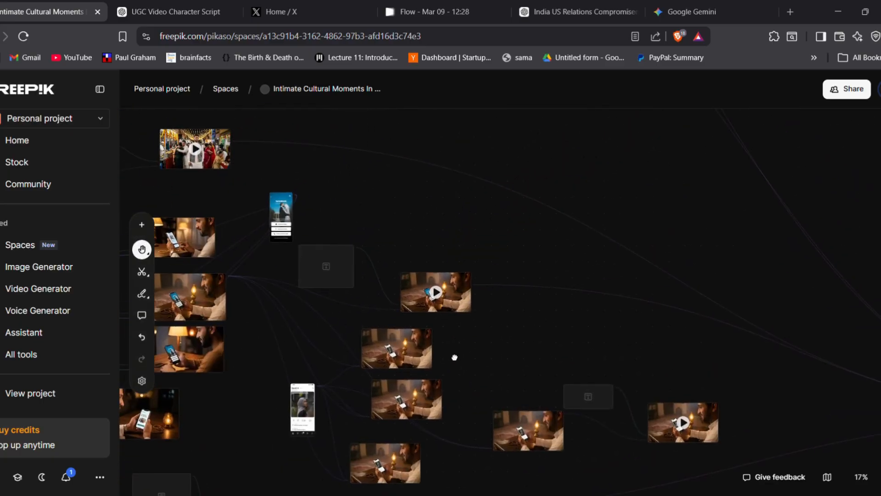
pyautogui.moveTo(434, 202); pyautogui.dragTo(506, 225)
pyautogui.scroll(2, 506, 225)
pyautogui.scroll(-3, 506, 224)
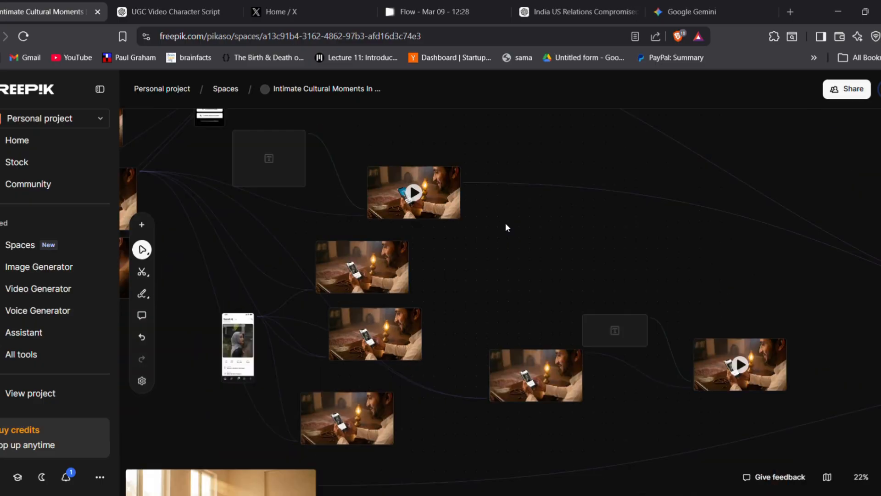
pyautogui.scroll(-4, 505, 225)
pyautogui.scroll(-1, 505, 224)
pyautogui.press('space')
pyautogui.moveTo(475, 204); pyautogui.dragTo(476, 193)
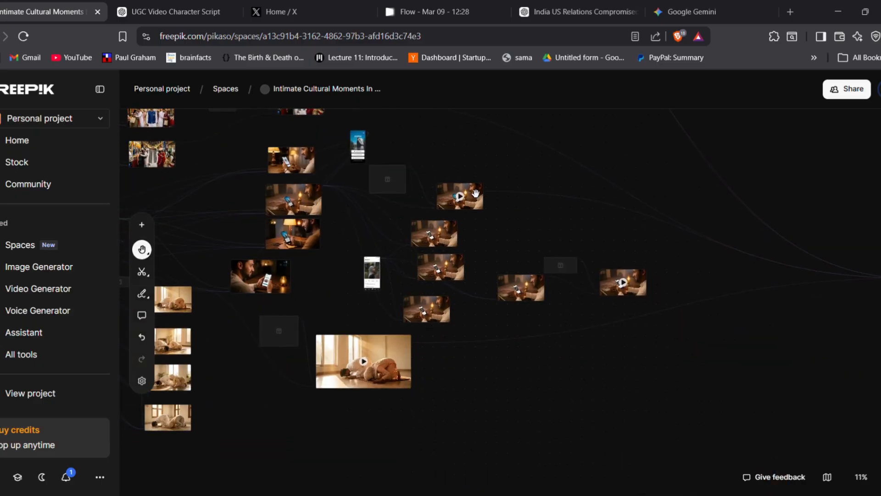
# Return to the Fajr prayer images and look over the link from the first one to Video Generator #1
pyautogui.moveTo(474, 137); pyautogui.dragTo(454, 489)
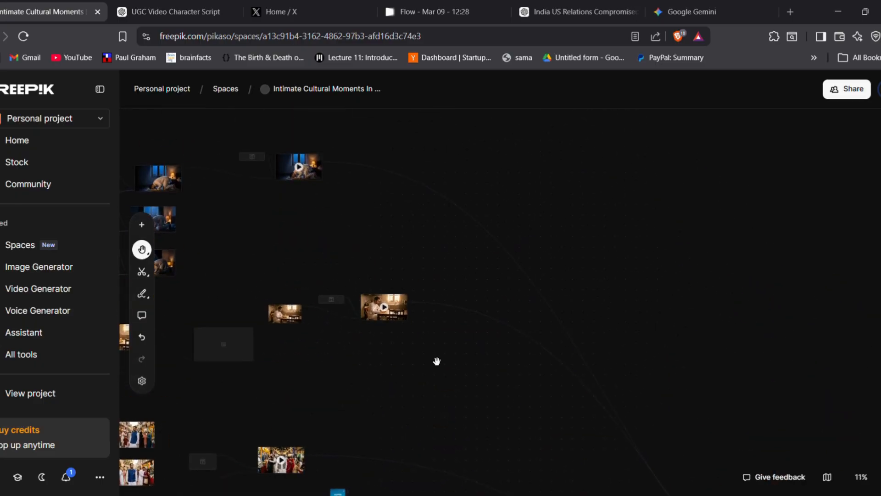
pyautogui.moveTo(398, 244); pyautogui.dragTo(600, 287)
pyautogui.scroll(4, 438, 252)
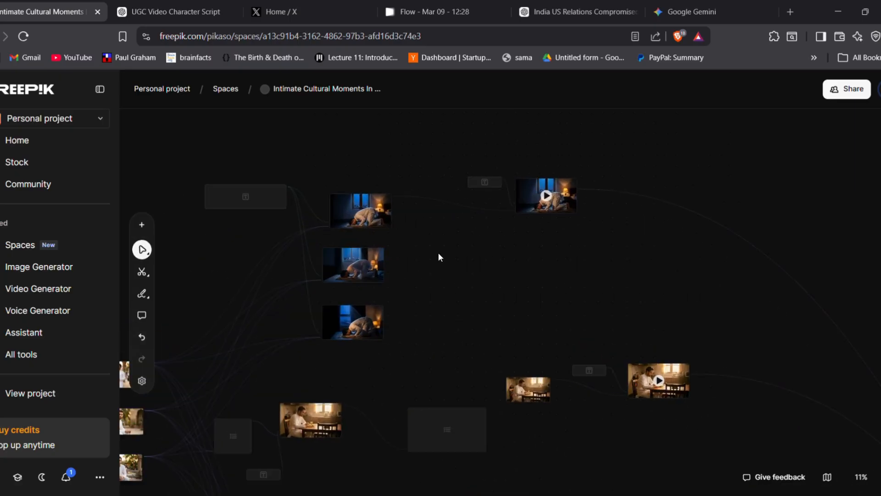
pyautogui.scroll(2, 417, 224)
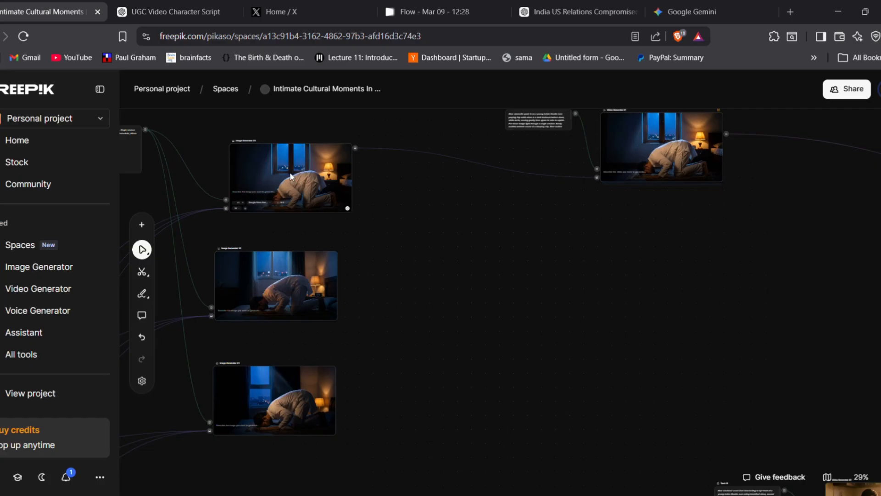
pyautogui.scroll(2, 290, 177)
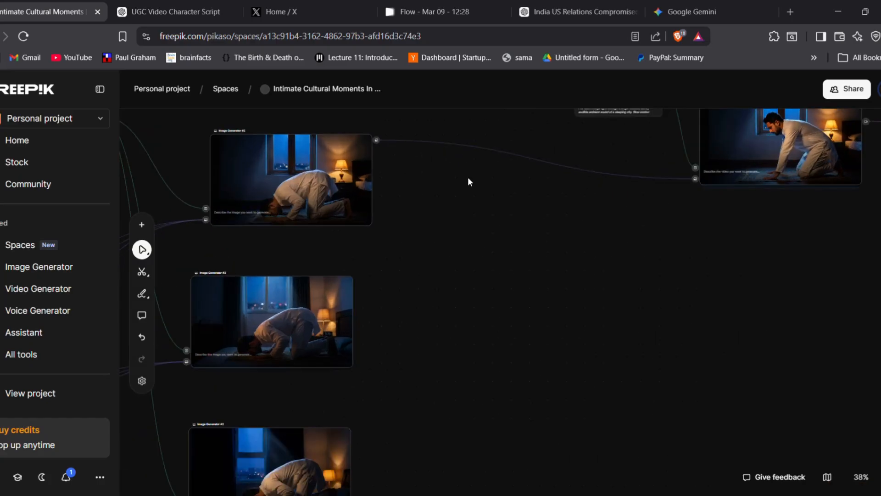
pyautogui.moveTo(443, 192); pyautogui.dragTo(452, 198)
pyautogui.press('space')
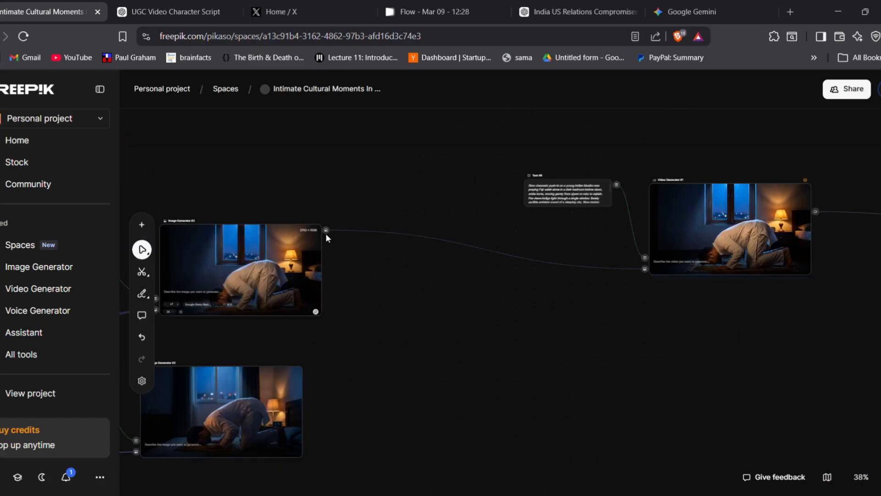
# Pull a connection from the first Fajr prayer image to view the node types it can feed, then dismiss the list
pyautogui.scroll(2, 325, 233)
pyautogui.scroll(3, 326, 233)
pyautogui.press('space')
pyautogui.moveTo(473, 296); pyautogui.dragTo(284, 237)
pyautogui.moveTo(184, 197); pyautogui.dragTo(577, 327)
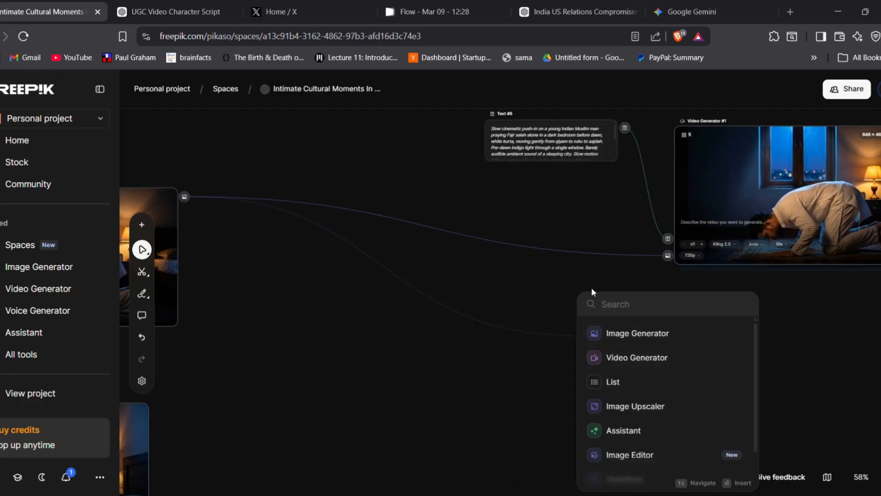
pyautogui.click(569, 293)
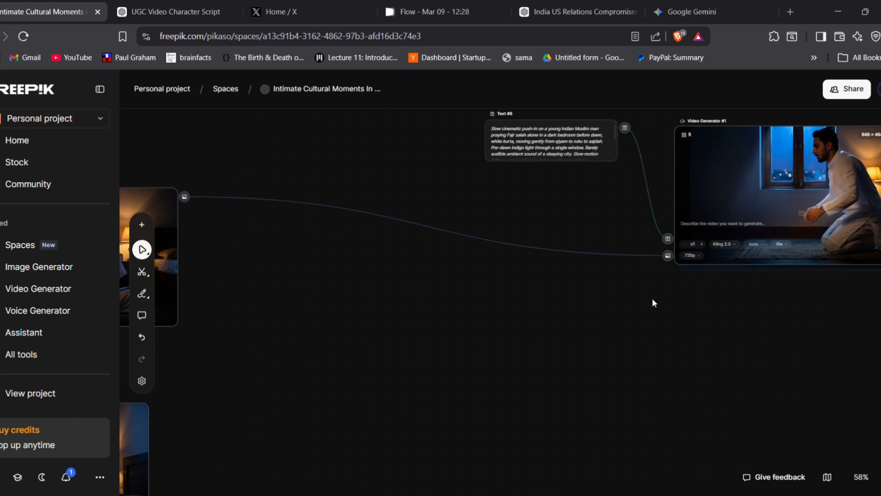
# Enlarge the Text #8 node until the whole Fajr prayer video prompt fits inside it
pyautogui.moveTo(653, 301); pyautogui.dragTo(662, 332)
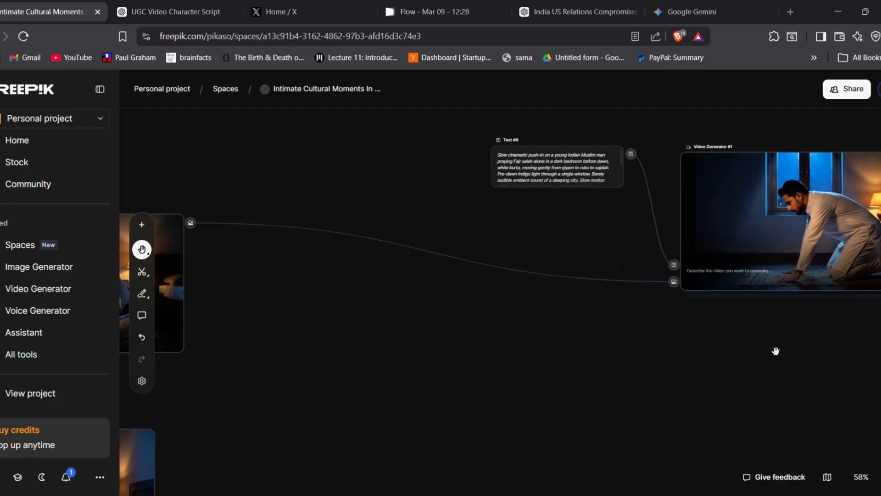
pyautogui.moveTo(775, 350); pyautogui.dragTo(611, 387)
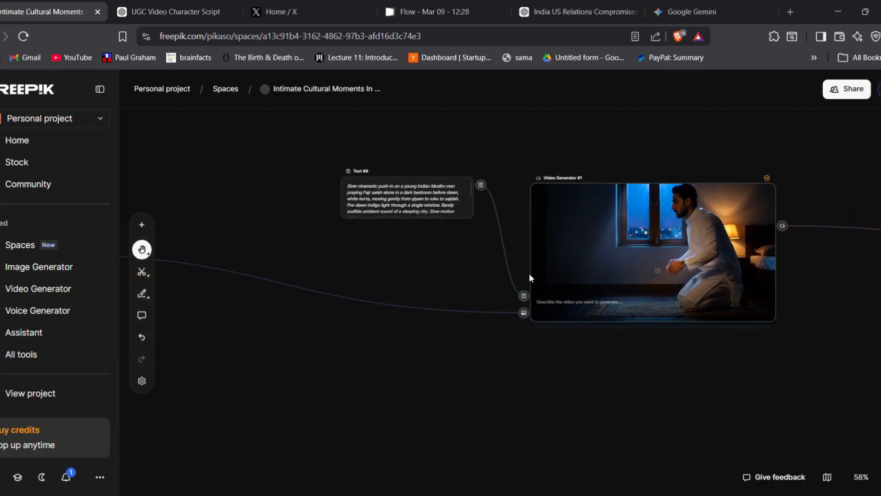
pyautogui.click(384, 187)
pyautogui.moveTo(478, 218); pyautogui.dragTo(480, 278)
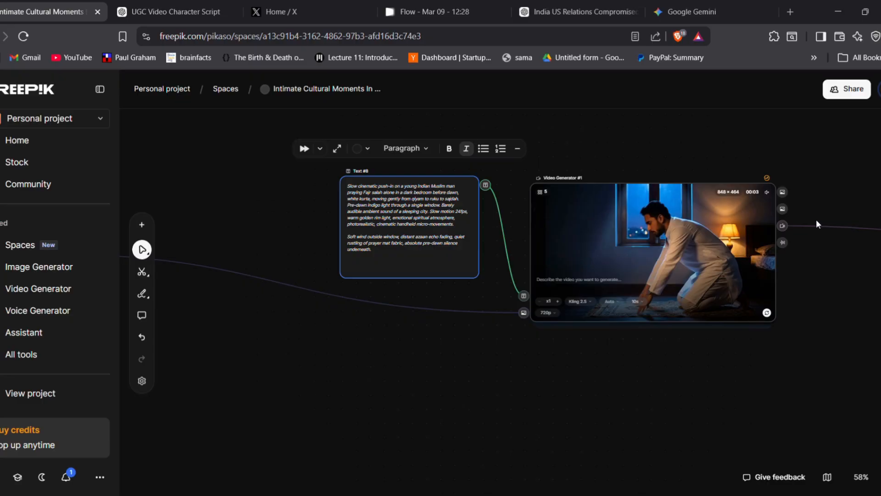
# Look over the video models offered in the model list of Video Generator #1, leaving Kling 2.5 selected
pyautogui.click(578, 302)
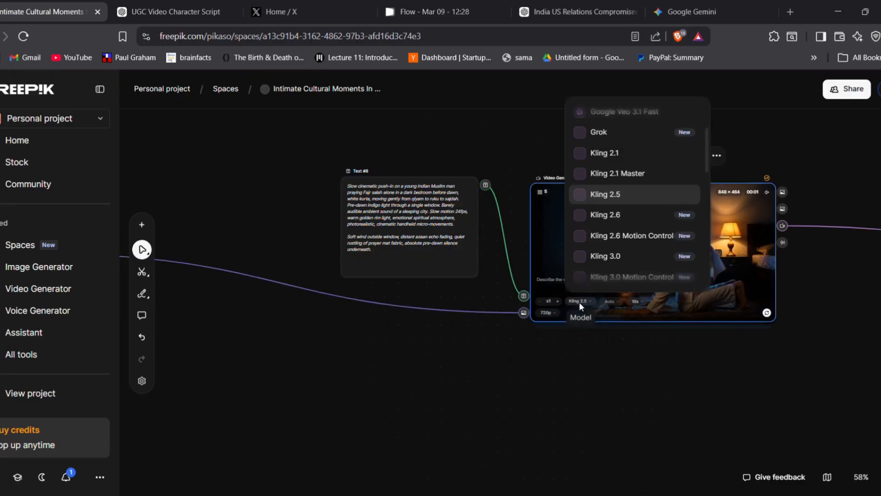
pyautogui.click(579, 302)
pyautogui.click(579, 301)
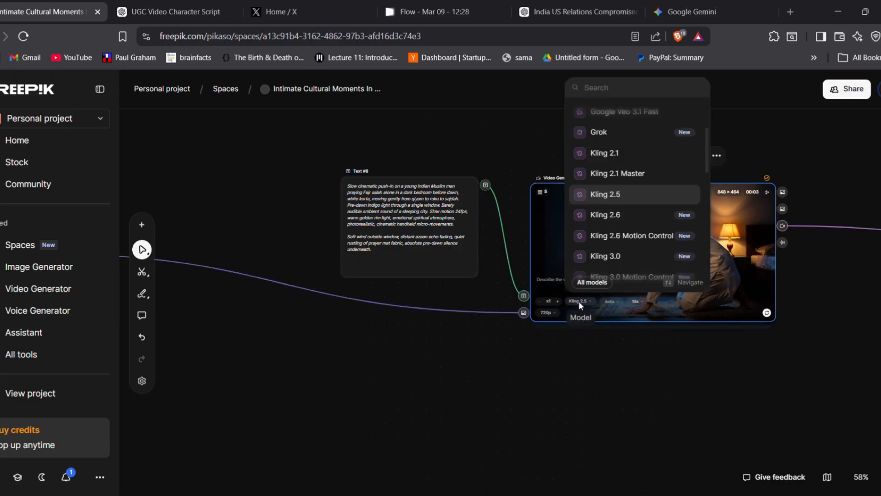
pyautogui.click(579, 301)
pyautogui.click(580, 301)
pyautogui.click(579, 301)
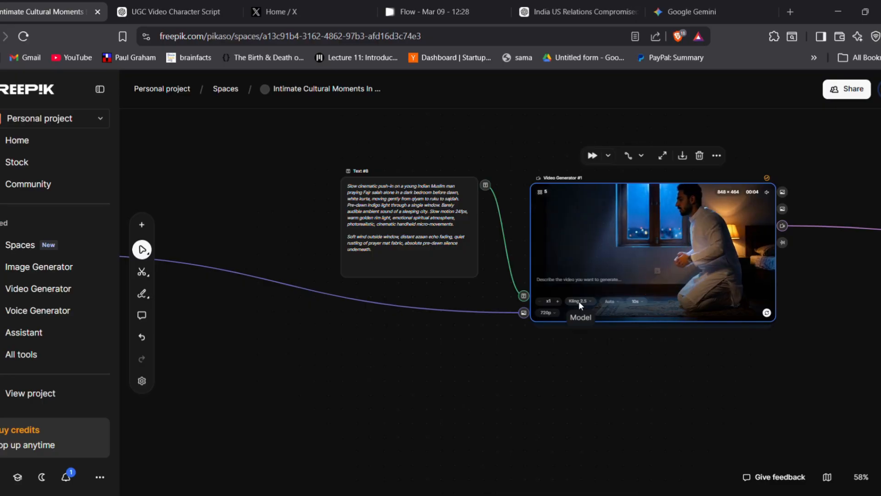
pyautogui.click(579, 301)
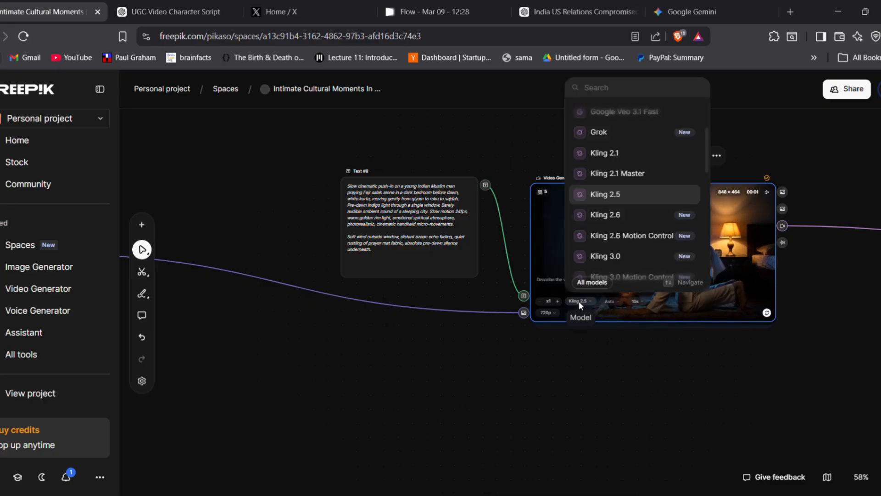
pyautogui.click(579, 301)
pyautogui.click(579, 301)
pyautogui.click(579, 301)
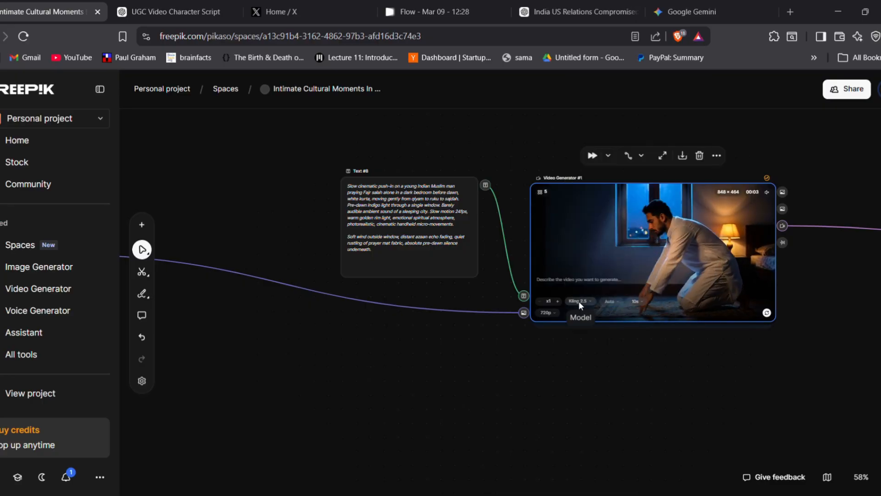
pyautogui.click(579, 301)
pyautogui.click(579, 301)
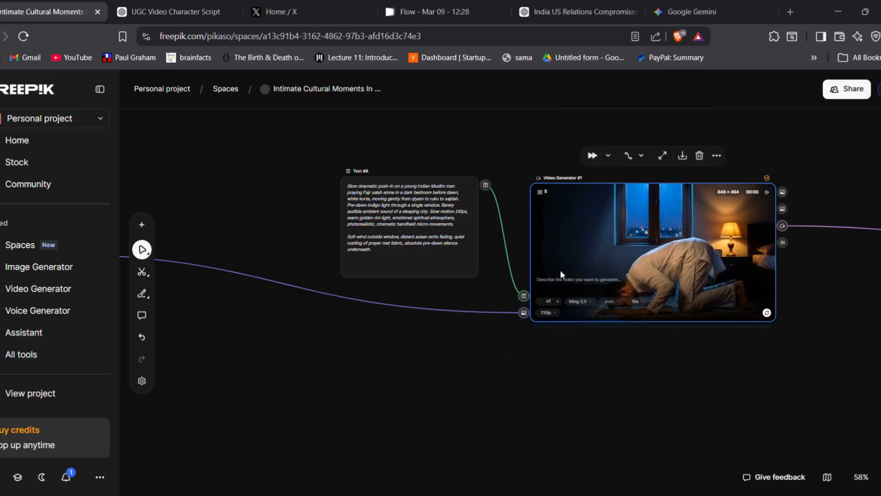
# Go from the Fajr prayer video to the breakfast scene and examine how Creation #1 and Text #9 feed Video Generator #2
pyautogui.scroll(-3, 608, 291)
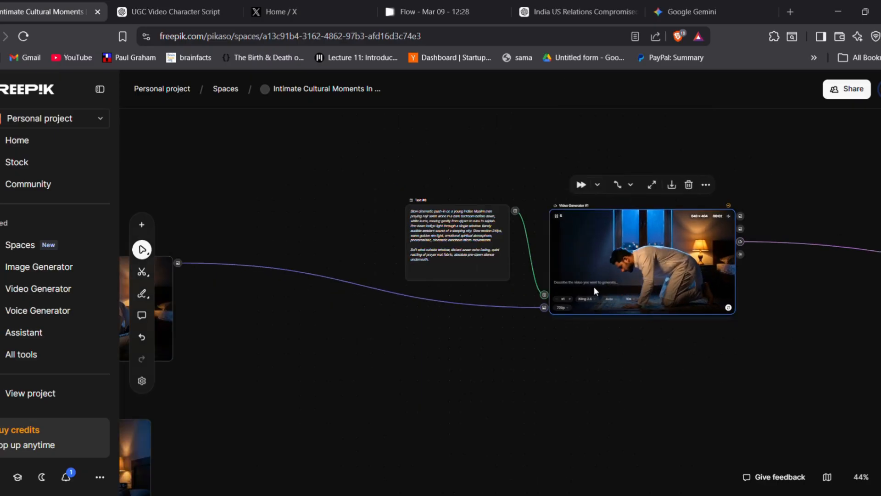
pyautogui.scroll(-2, 594, 287)
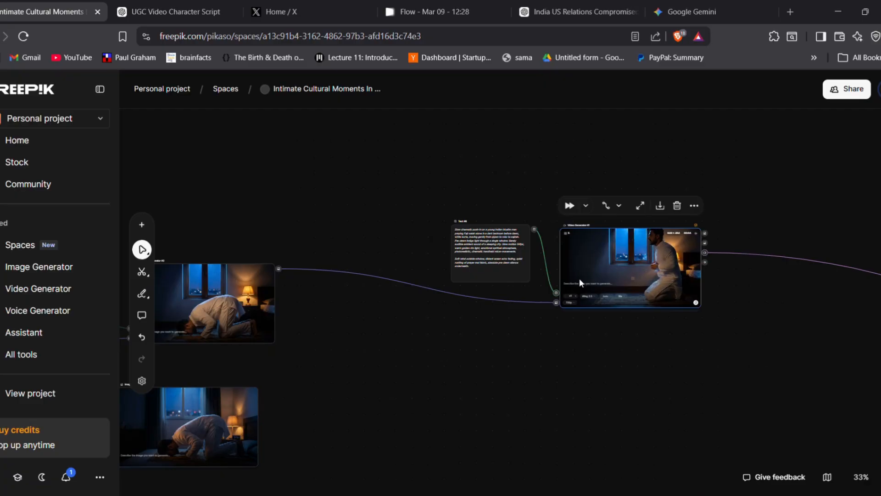
pyautogui.scroll(-1, 579, 278)
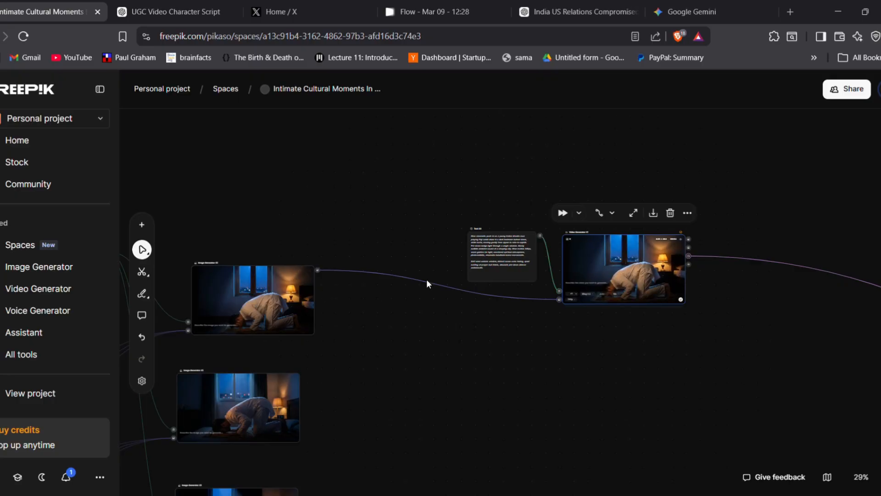
pyautogui.scroll(-3, 431, 287)
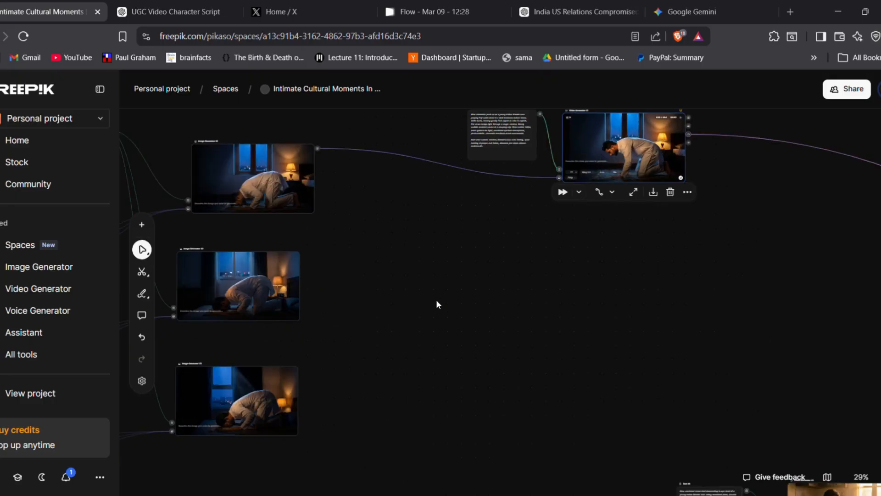
pyautogui.scroll(-2, 436, 303)
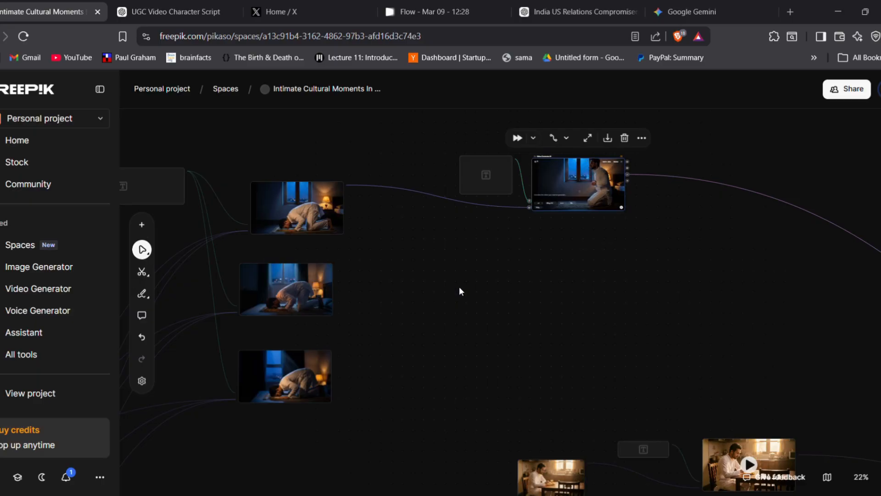
pyautogui.scroll(-3, 460, 291)
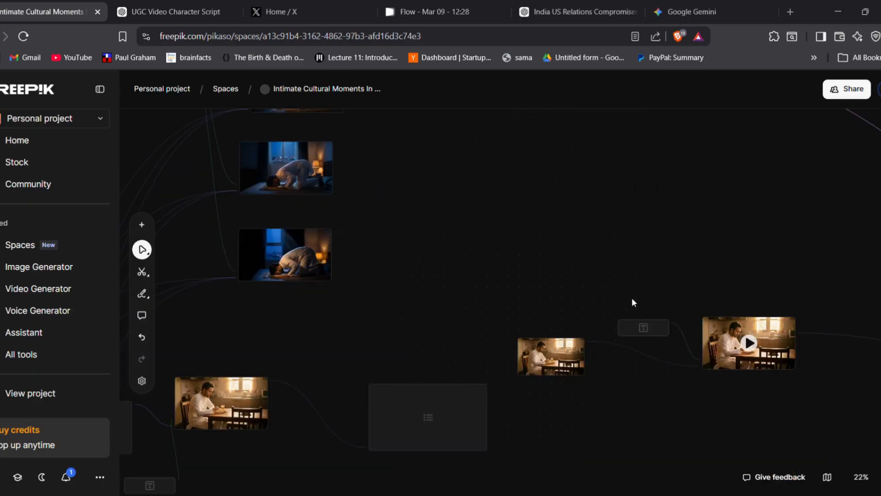
pyautogui.moveTo(576, 409); pyautogui.dragTo(407, 395)
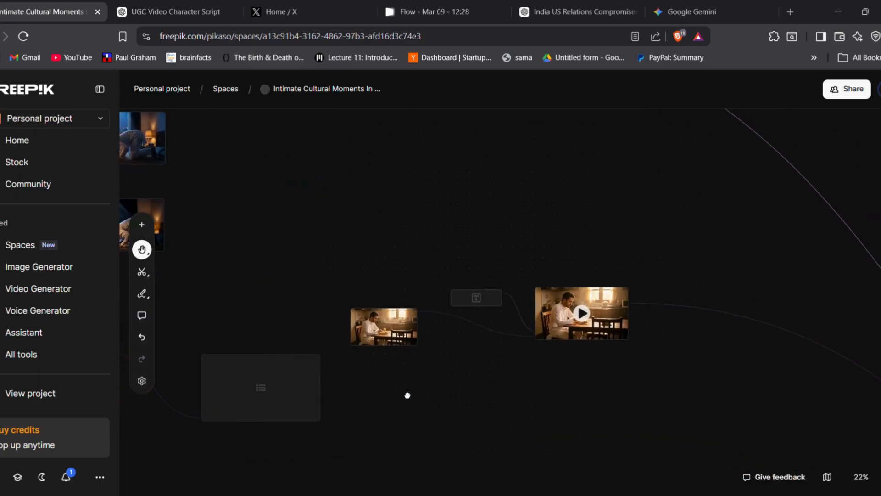
pyautogui.scroll(5, 402, 391)
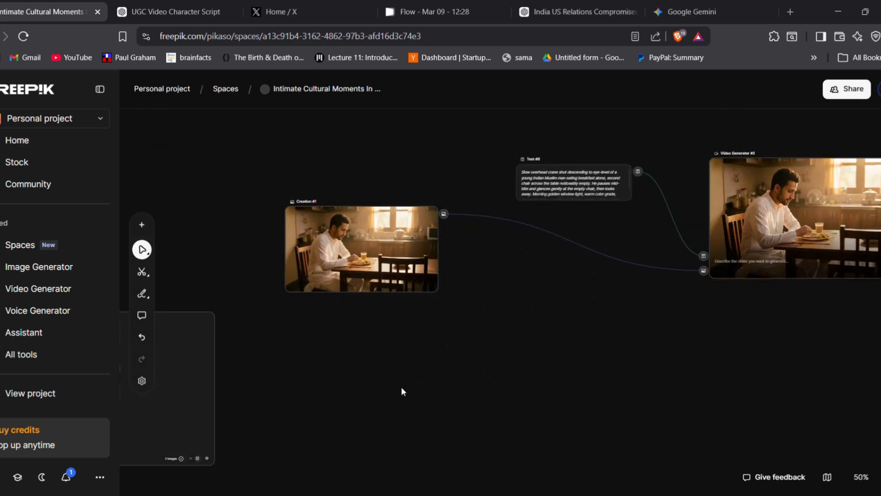
pyautogui.scroll(3, 434, 315)
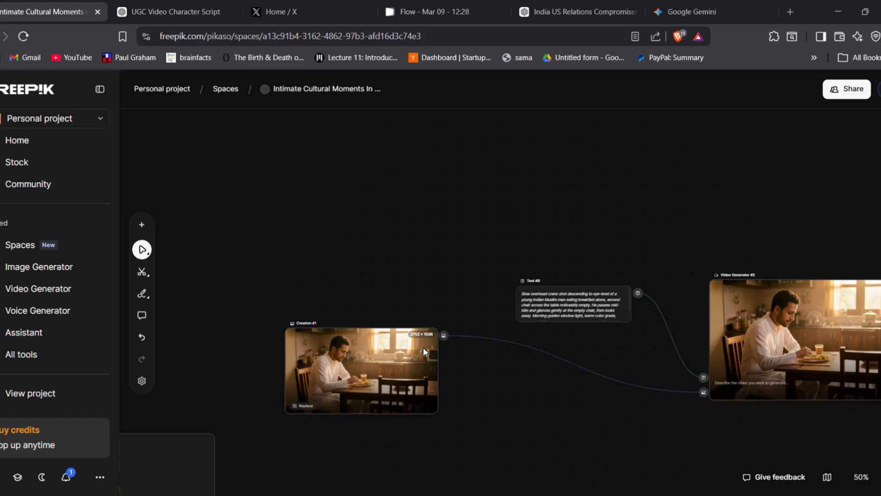
pyautogui.scroll(2, 324, 375)
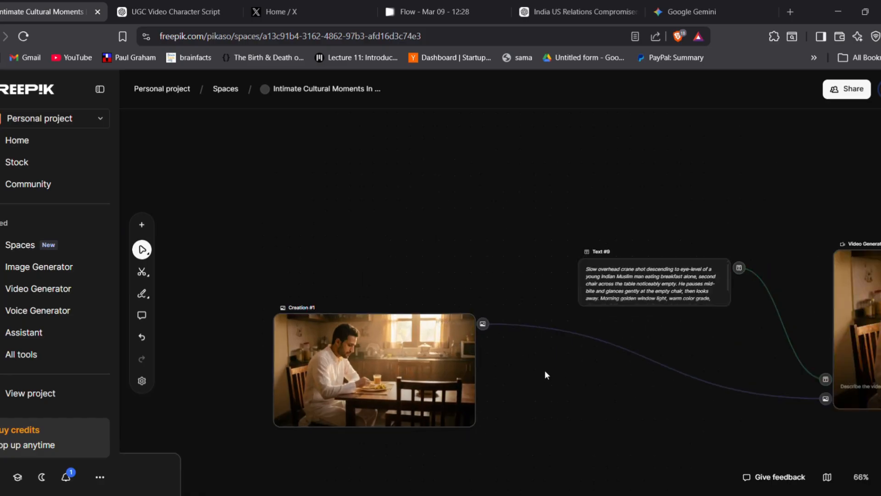
# Pull a connection from the breakfast image Creation #1 to view the node types it can feed, then dismiss the list
pyautogui.moveTo(544, 375); pyautogui.dragTo(378, 366)
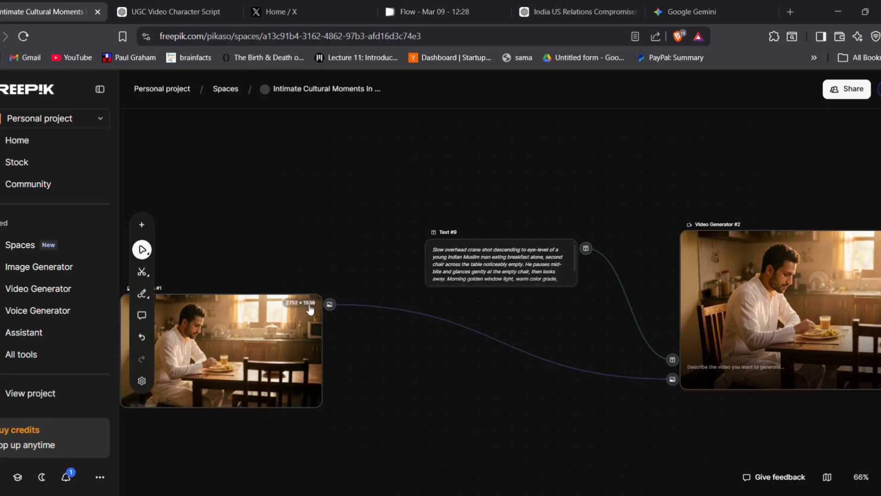
pyautogui.moveTo(357, 313); pyautogui.dragTo(612, 423)
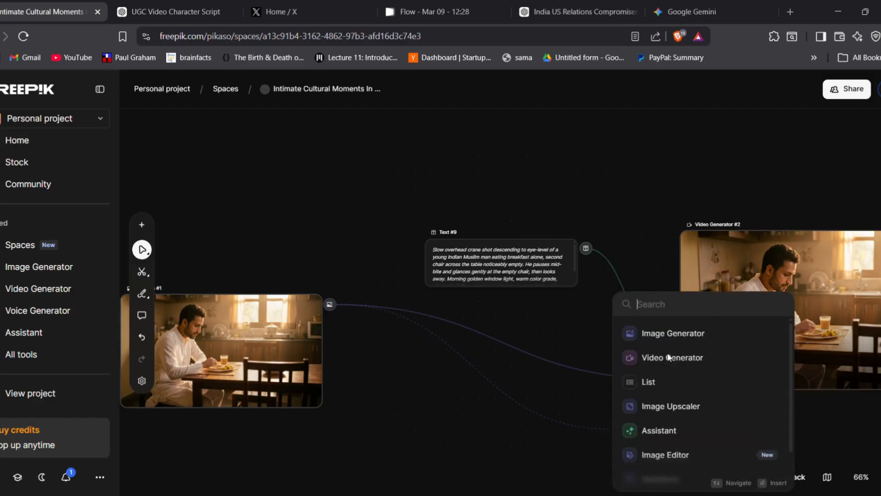
pyautogui.click(436, 418)
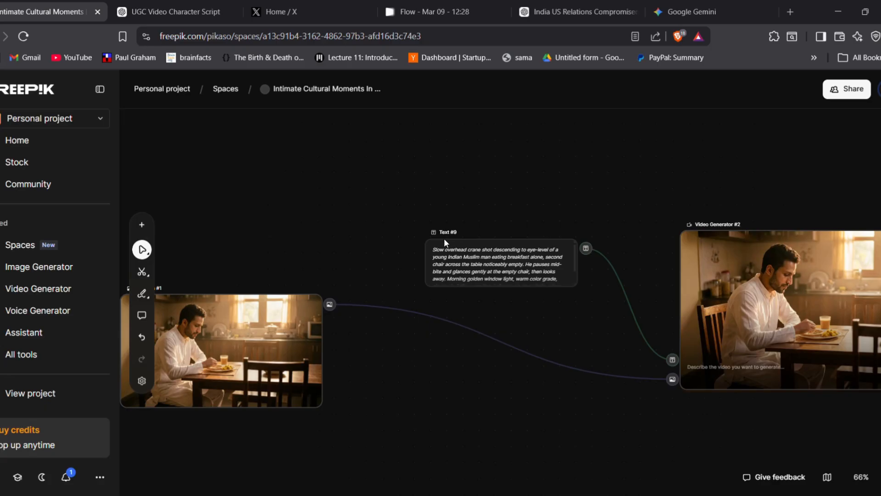
# Check the model list and the duration options of Video Generator #2 without changing either setting
pyautogui.moveTo(651, 417); pyautogui.dragTo(436, 427)
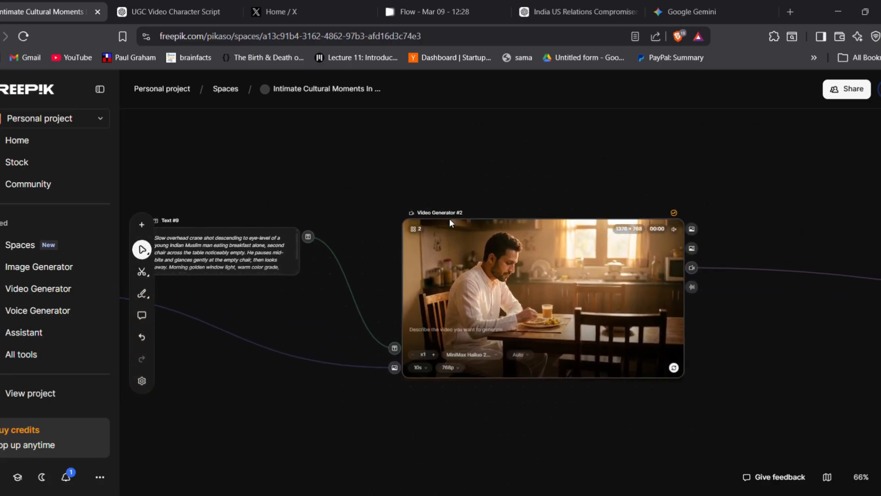
pyautogui.click(464, 354)
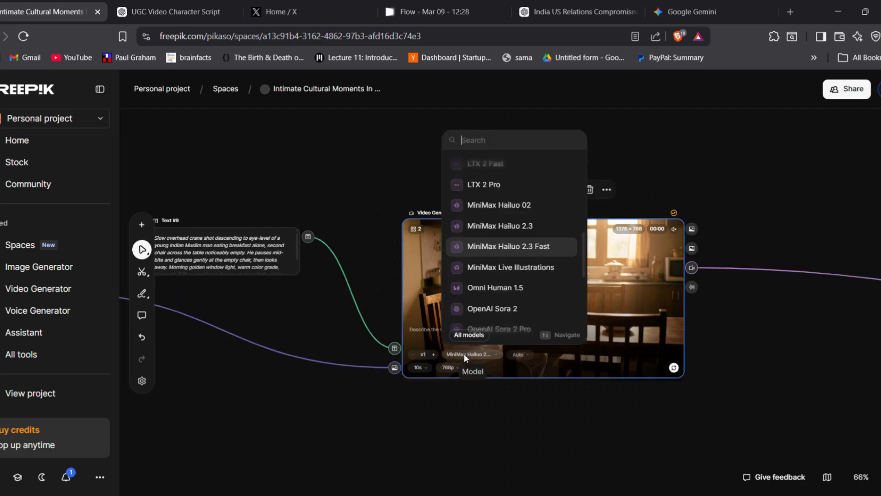
pyautogui.click(464, 354)
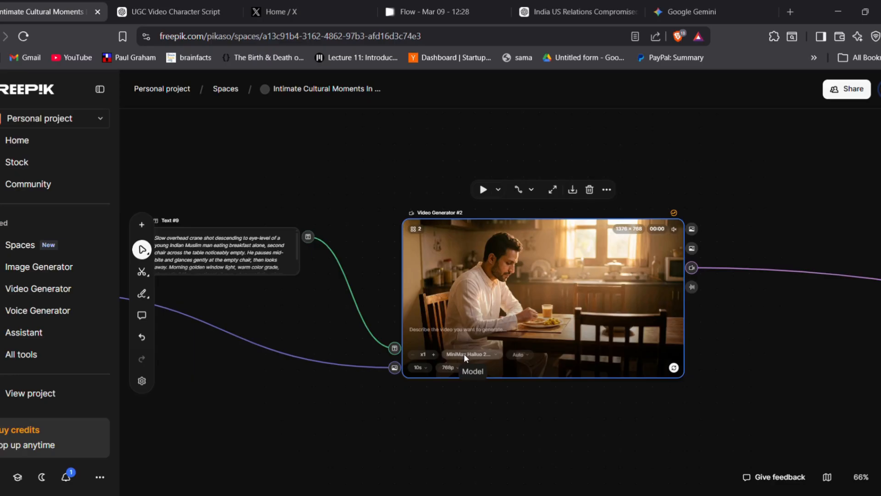
pyautogui.click(464, 354)
pyautogui.click(464, 353)
pyautogui.click(464, 354)
pyautogui.click(464, 354)
pyautogui.click(464, 353)
pyautogui.click(464, 353)
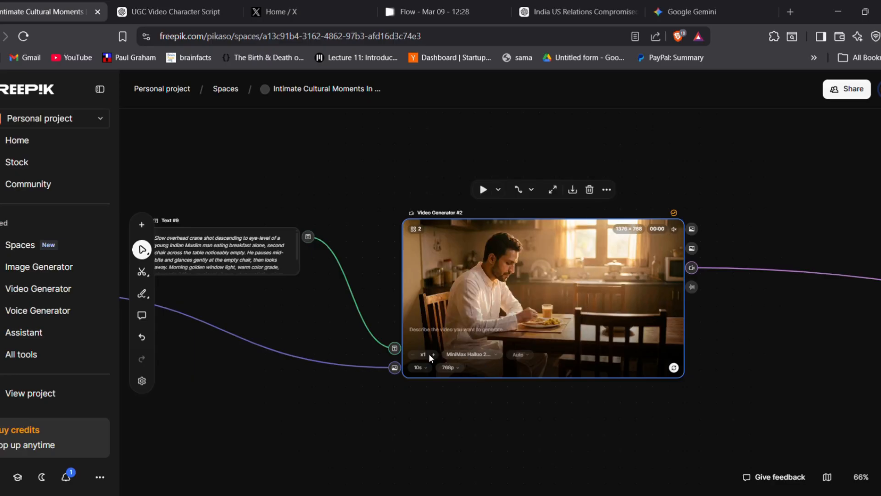
pyautogui.click(429, 369)
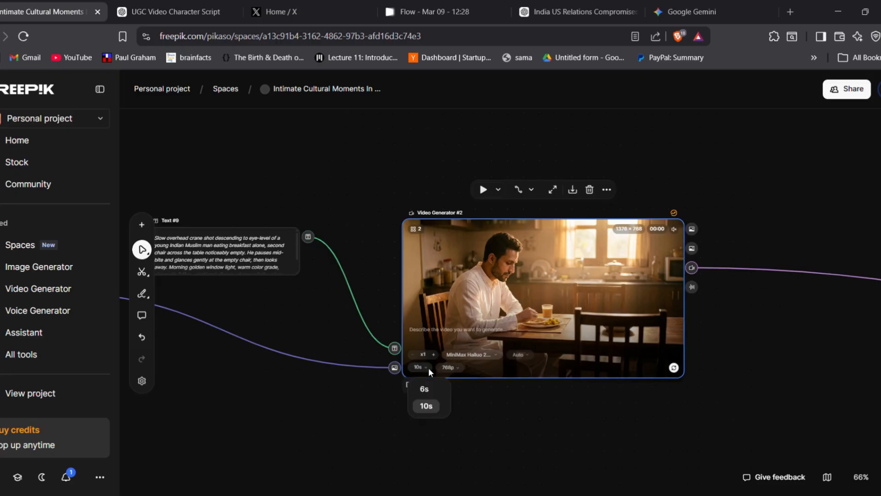
pyautogui.click(430, 371)
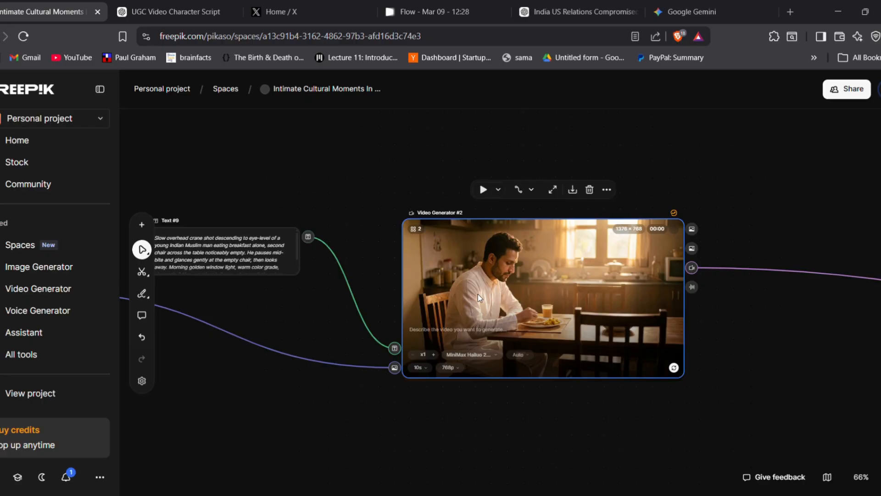
# View the breakfast video in Video Generator #2 up close and in relation to its source image and prompt
pyautogui.scroll(3, 480, 303)
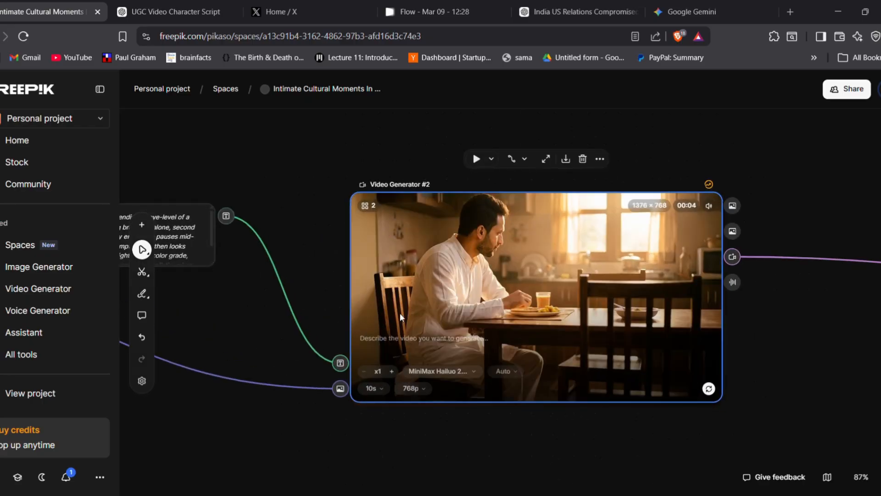
pyautogui.scroll(-5, 400, 314)
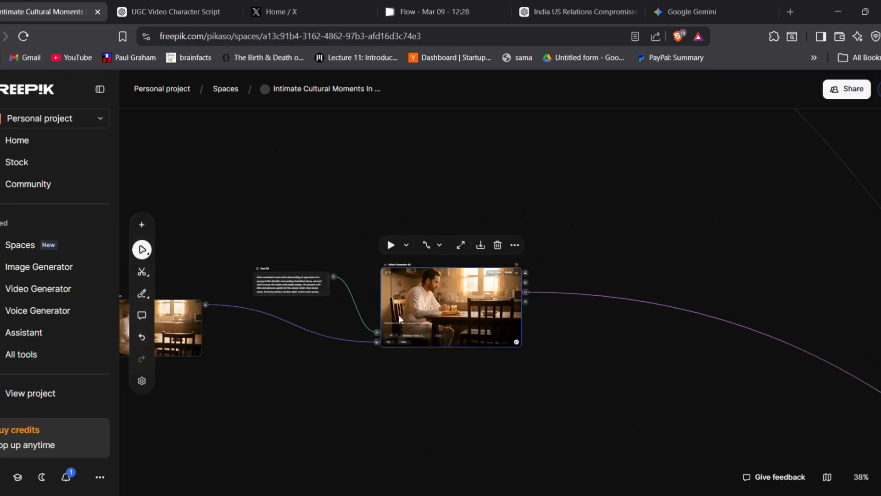
pyautogui.scroll(-2, 391, 335)
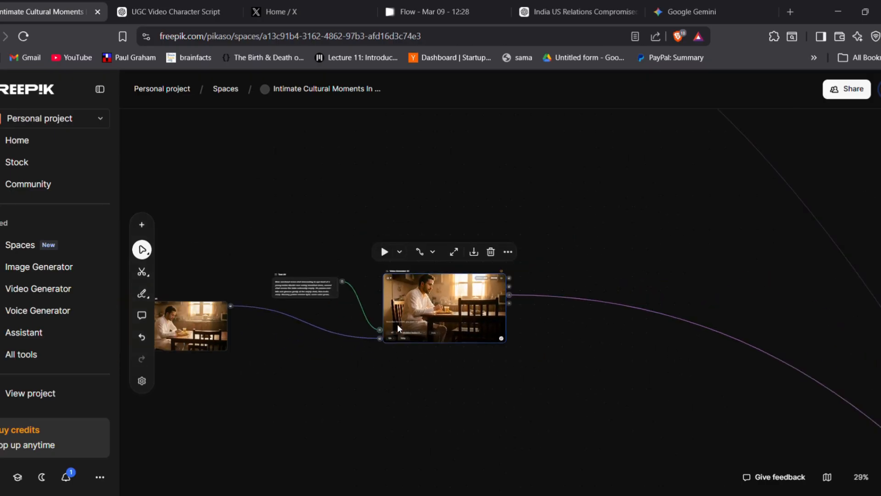
pyautogui.scroll(2, 397, 323)
pyautogui.scroll(1, 397, 324)
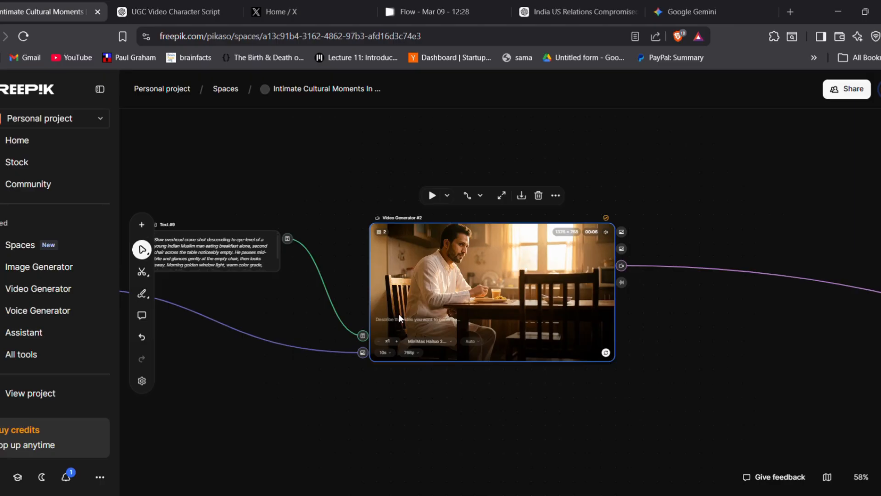
pyautogui.scroll(-2, 489, 288)
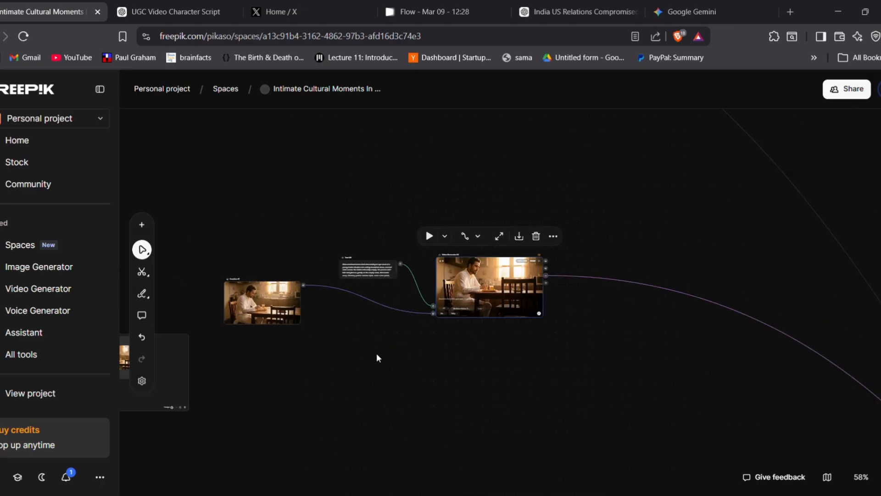
# Find the Eid street scene, read its Text #10 video prompt and view the resulting clip in Video Generator #3
pyautogui.press('space')
pyautogui.moveTo(325, 368); pyautogui.dragTo(413, 287)
pyautogui.moveTo(320, 400); pyautogui.dragTo(359, 383)
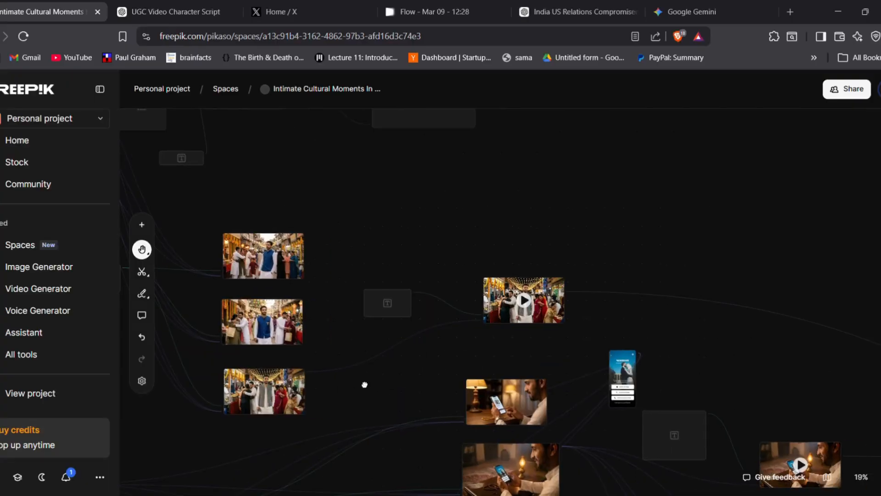
pyautogui.scroll(1, 355, 377)
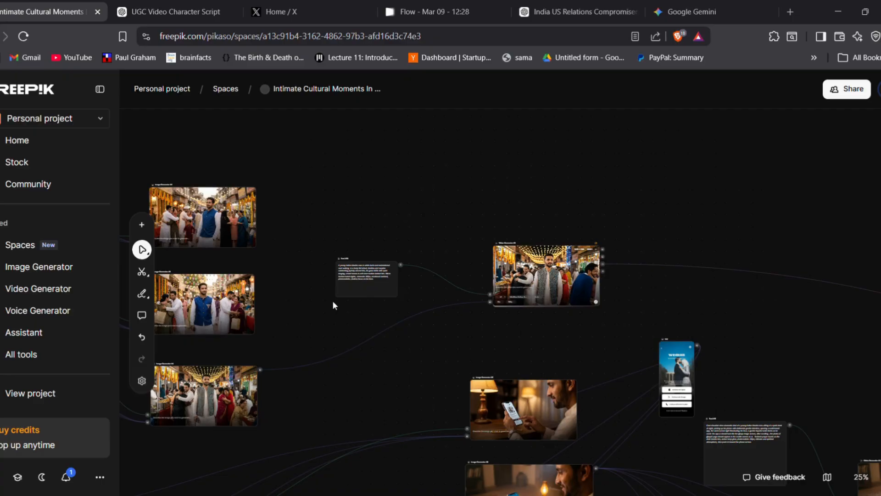
pyautogui.scroll(2, 302, 300)
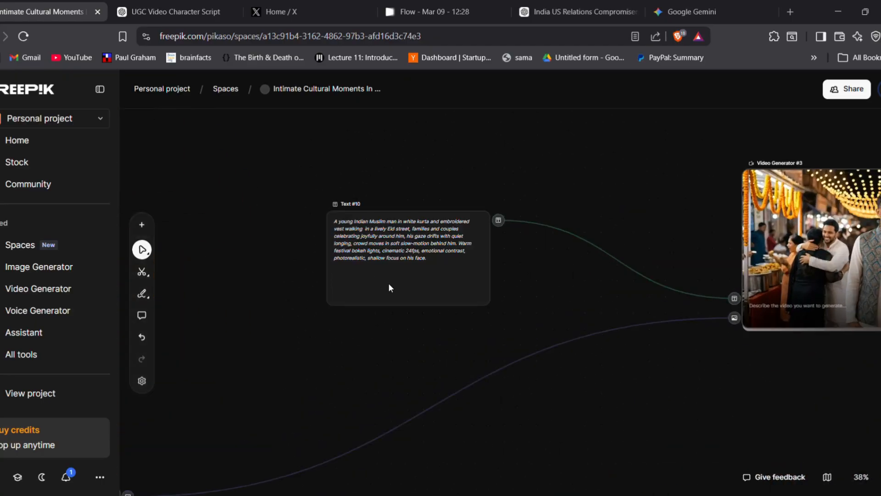
pyautogui.scroll(5, 389, 287)
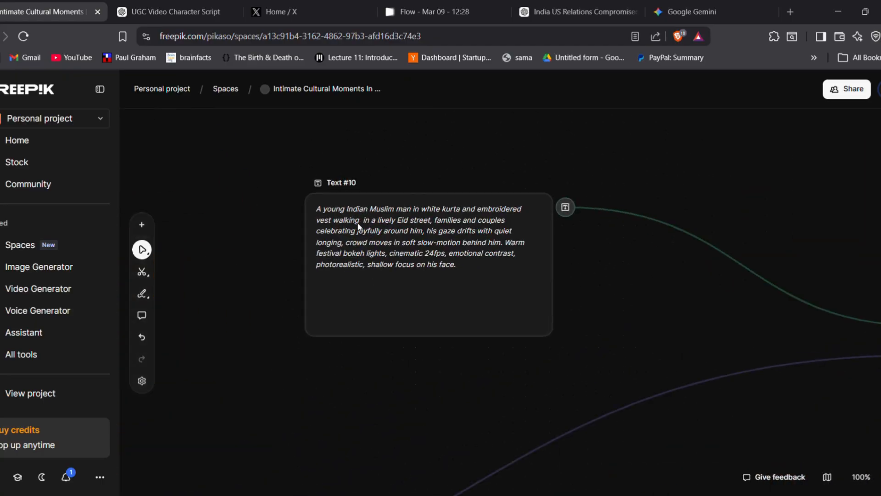
pyautogui.moveTo(662, 302); pyautogui.dragTo(126, 332)
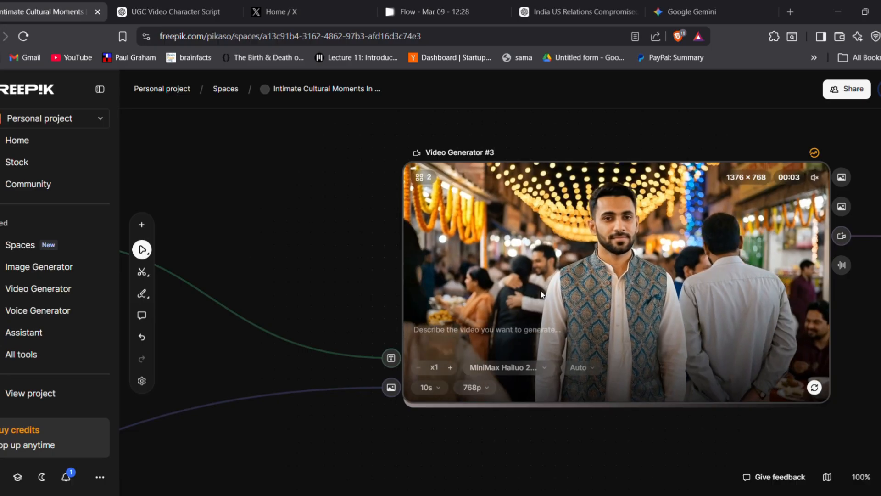
pyautogui.scroll(-1, 541, 294)
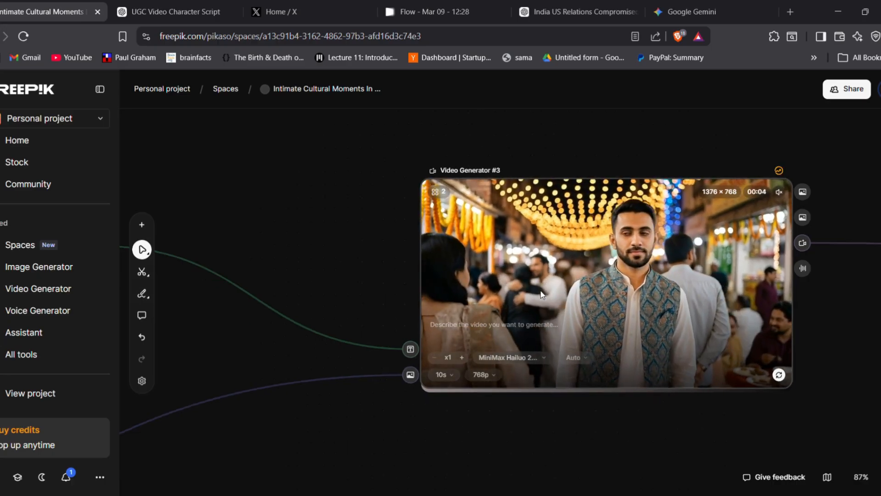
# Locate the text prompt feeding the evening phone scene images and move its node closer to those image generators
pyautogui.scroll(-2, 541, 295)
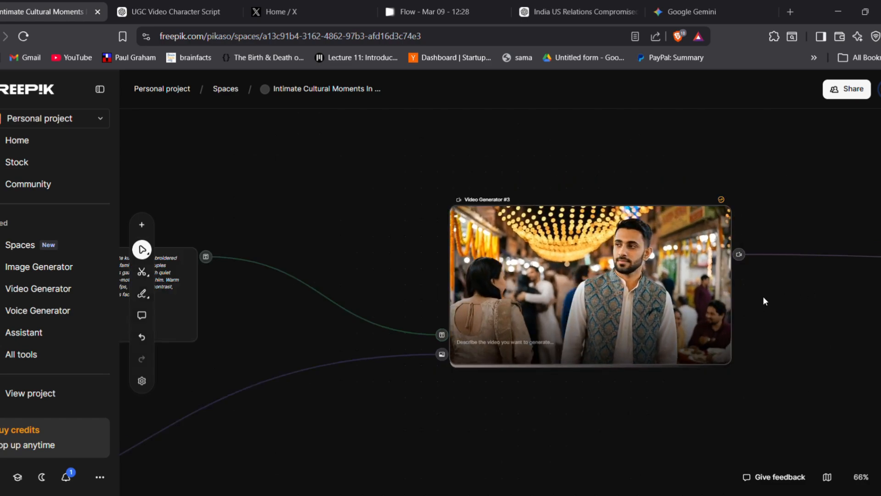
pyautogui.scroll(-2, 763, 296)
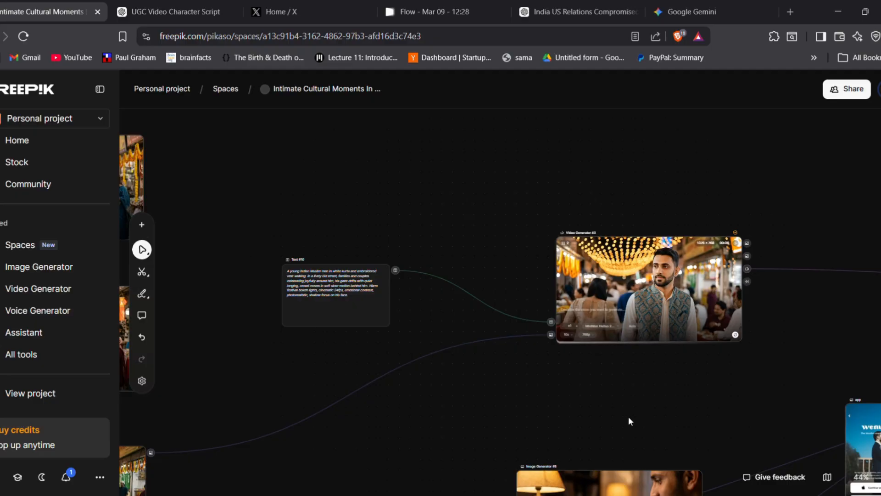
pyautogui.press('space')
pyautogui.moveTo(608, 392); pyautogui.dragTo(568, 339)
pyautogui.moveTo(585, 369); pyautogui.dragTo(540, 249)
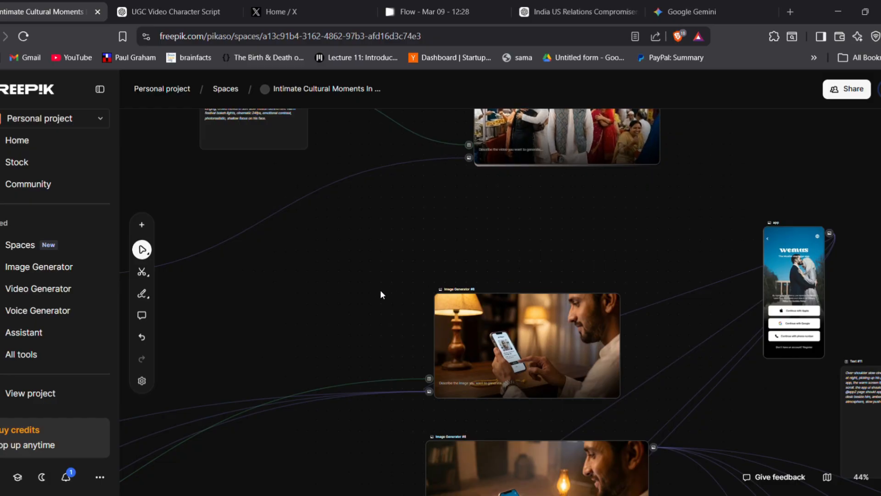
pyautogui.moveTo(393, 297); pyautogui.dragTo(662, 223)
pyautogui.scroll(-3, 661, 224)
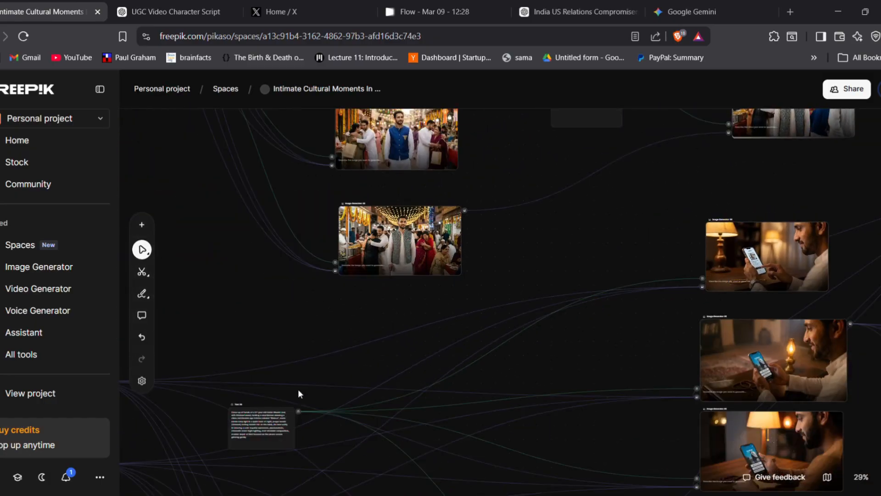
pyautogui.scroll(-2, 472, 327)
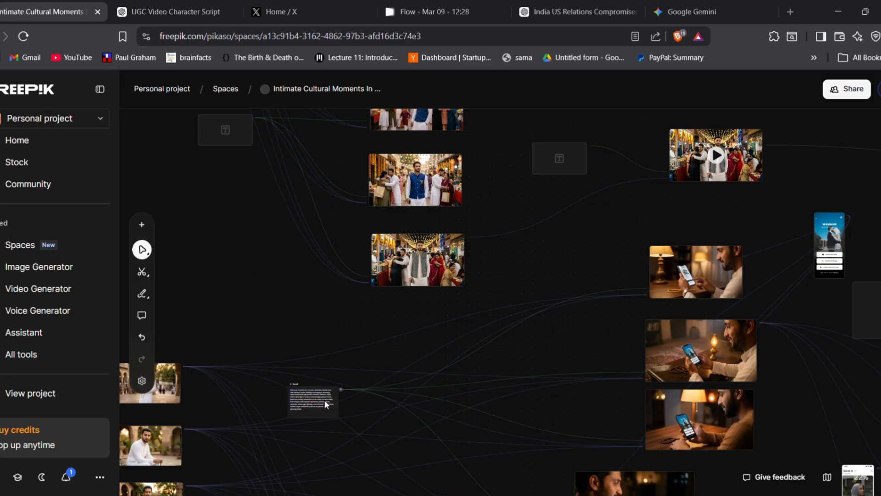
pyautogui.moveTo(324, 400); pyautogui.dragTo(445, 349)
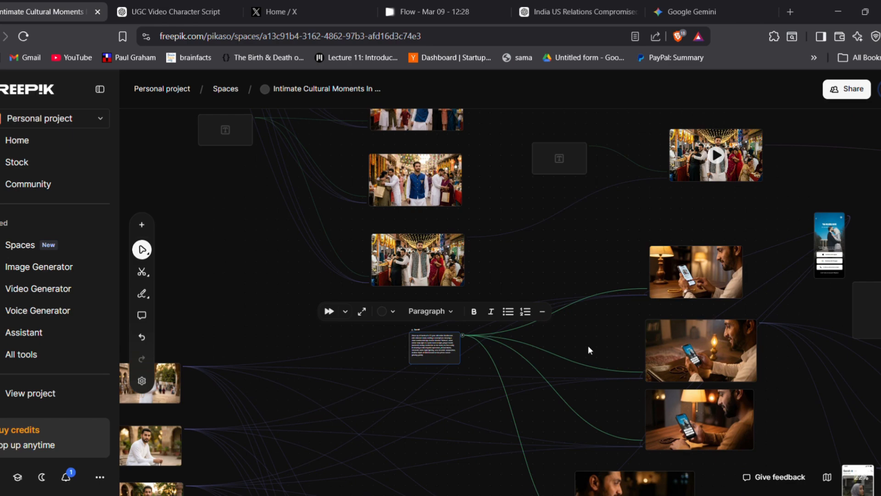
# Examine the evening phone images against the wemus app reference, inspecting up close the app screen shown on the phone
pyautogui.moveTo(553, 282); pyautogui.dragTo(403, 348)
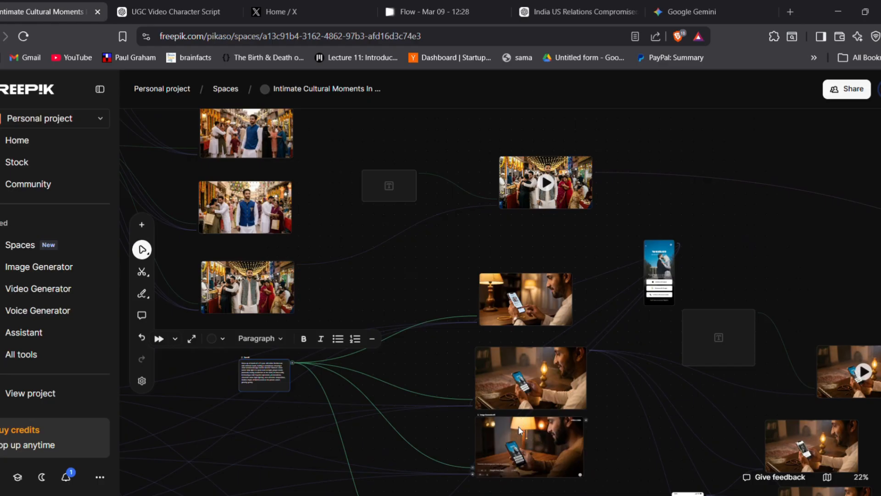
pyautogui.scroll(5, 558, 231)
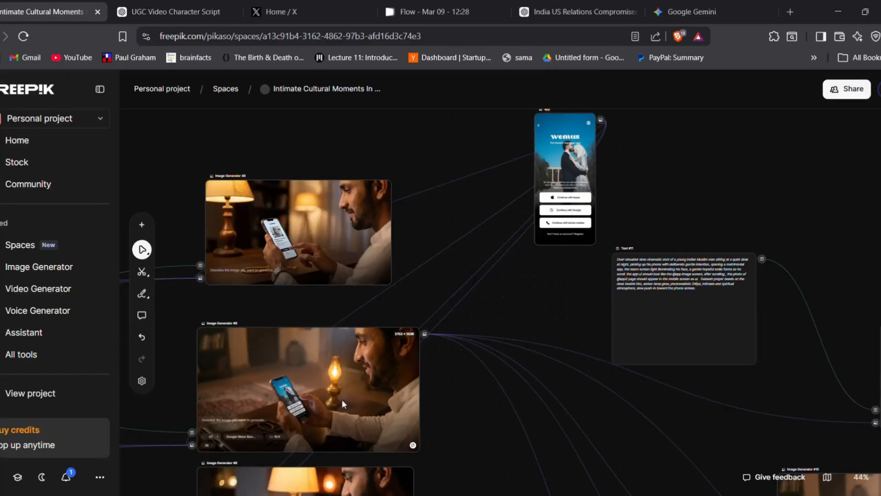
pyautogui.scroll(-2, 331, 389)
pyautogui.scroll(2, 547, 232)
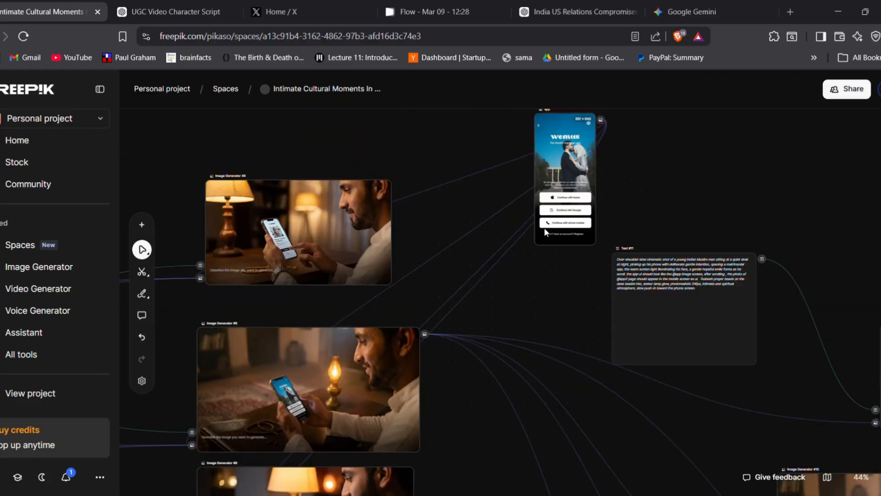
pyautogui.scroll(-2, 545, 232)
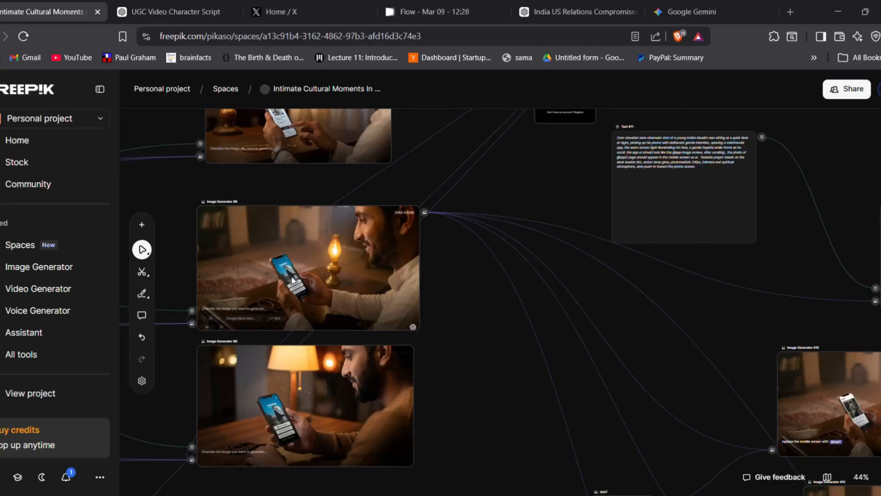
pyautogui.scroll(10, 292, 279)
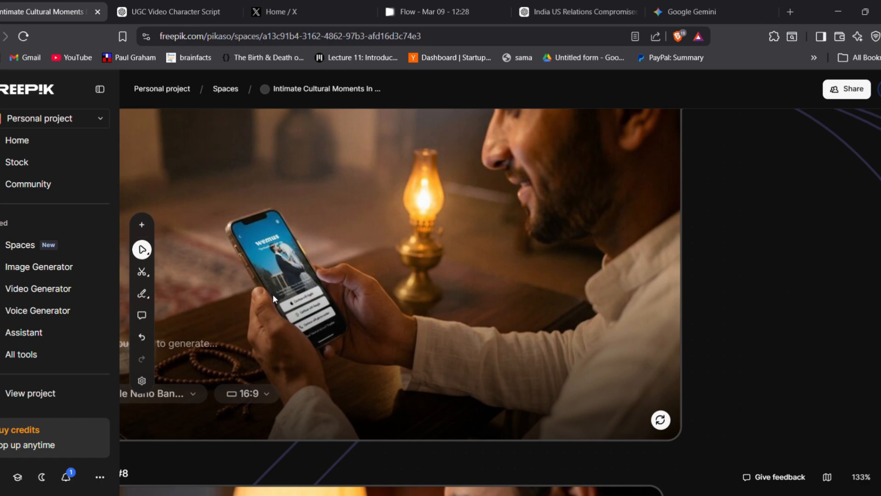
pyautogui.scroll(-5, 273, 294)
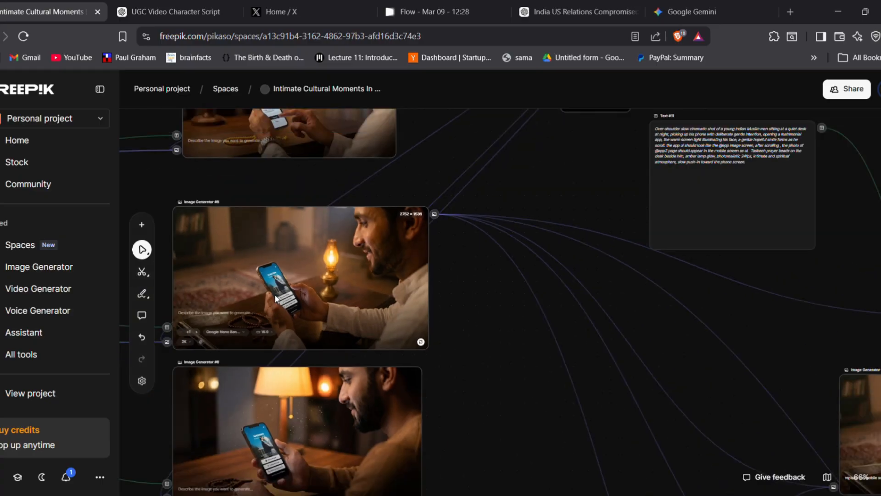
pyautogui.scroll(-3, 276, 297)
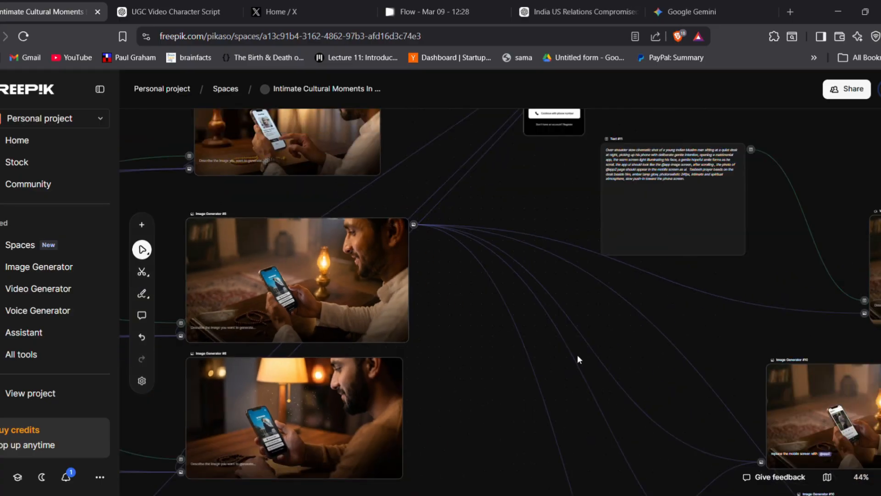
# Trace the oil-lamp phone image's connection to Video Generator #4 and read the Text #11 video prompt
pyautogui.moveTo(628, 351); pyautogui.dragTo(435, 308)
pyautogui.moveTo(168, 259); pyautogui.dragTo(230, 283)
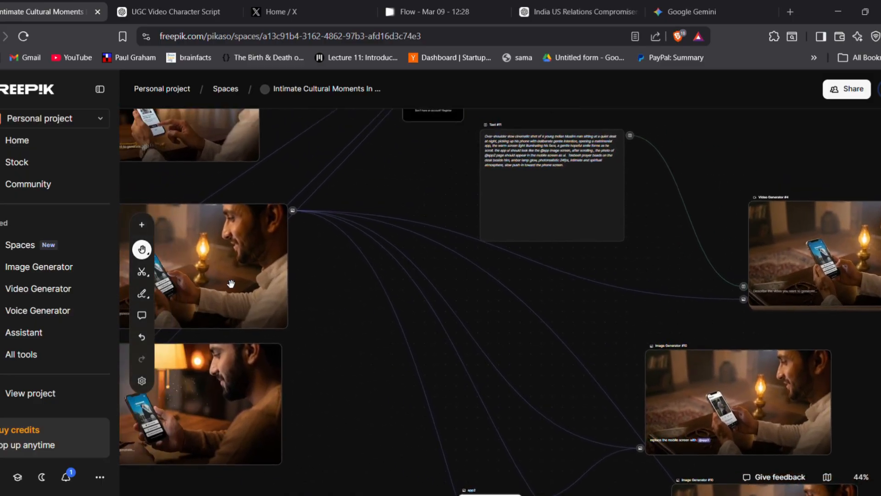
pyautogui.moveTo(580, 321); pyautogui.dragTo(410, 377)
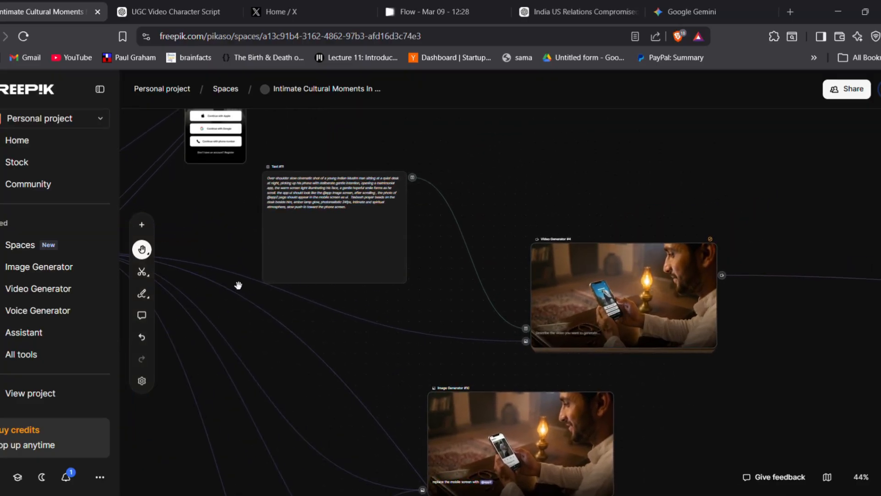
pyautogui.moveTo(246, 340); pyautogui.dragTo(510, 370)
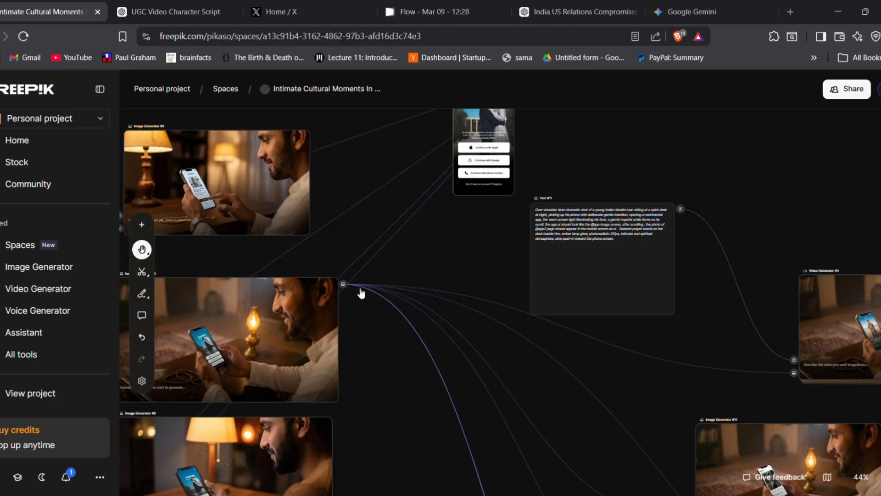
pyautogui.moveTo(690, 336); pyautogui.dragTo(496, 354)
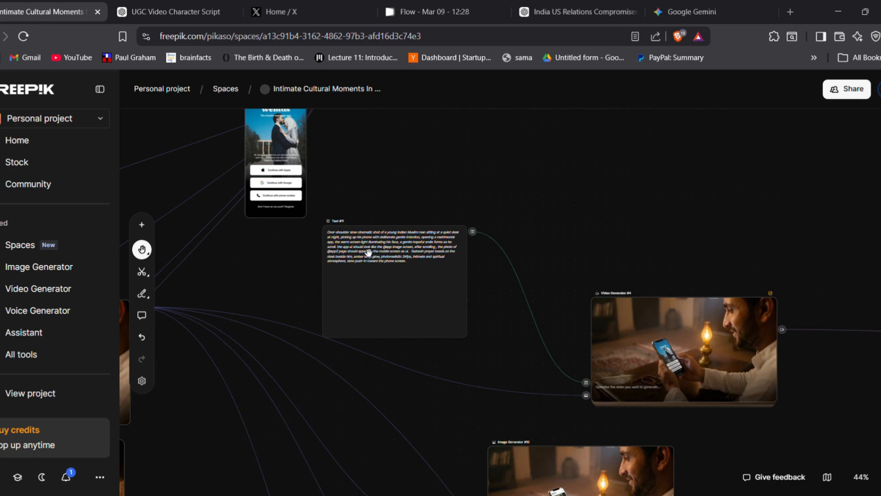
pyautogui.press('v')
pyautogui.scroll(3, 373, 281)
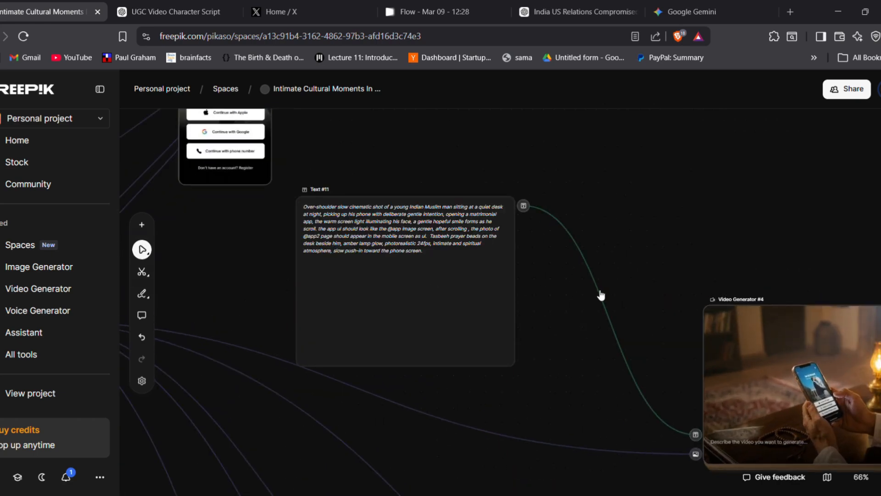
# View the phone-browsing clip in Video Generator #4 up close
pyautogui.press('h')
pyautogui.moveTo(668, 251); pyautogui.dragTo(483, 219)
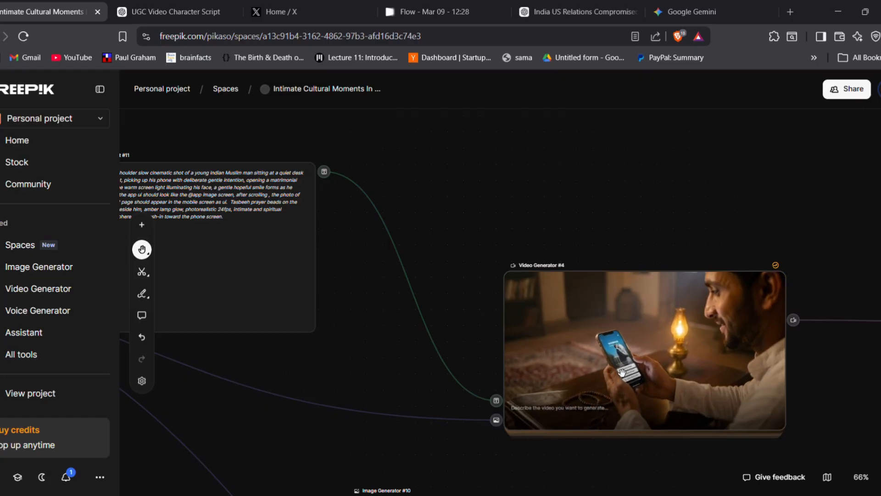
pyautogui.press('v')
pyautogui.scroll(2, 539, 312)
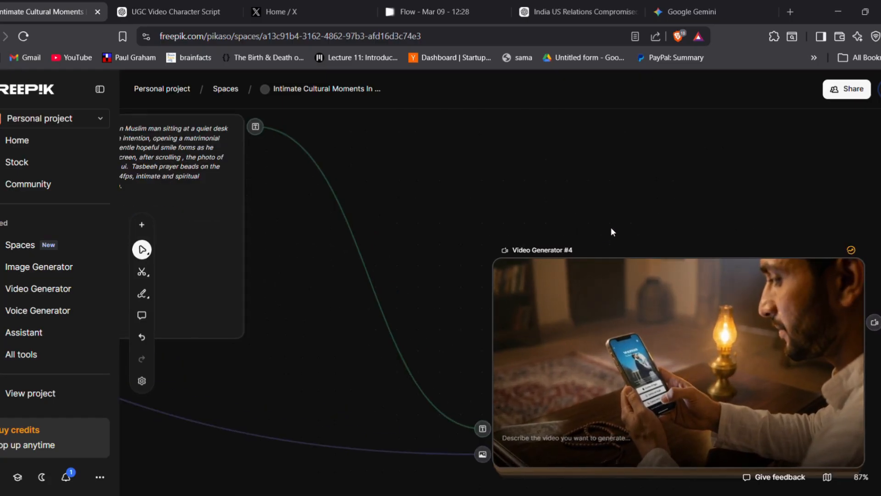
pyautogui.moveTo(613, 230); pyautogui.dragTo(553, 225)
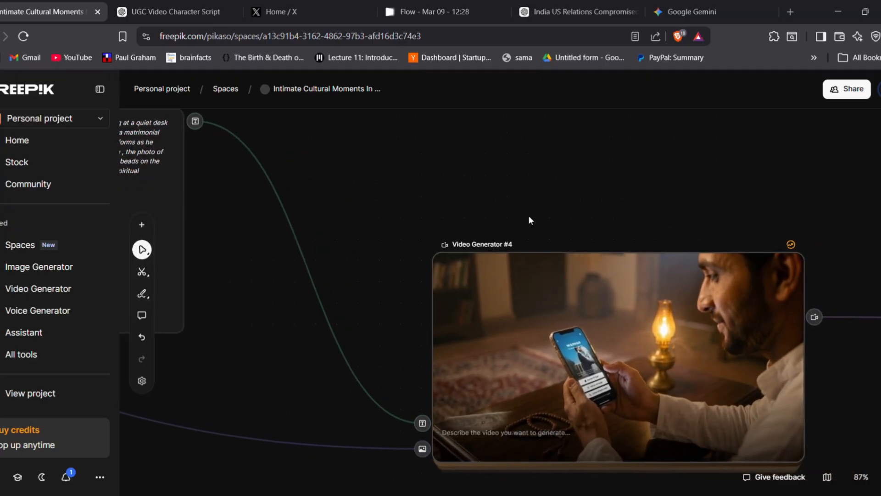
pyautogui.moveTo(585, 216); pyautogui.dragTo(543, 211)
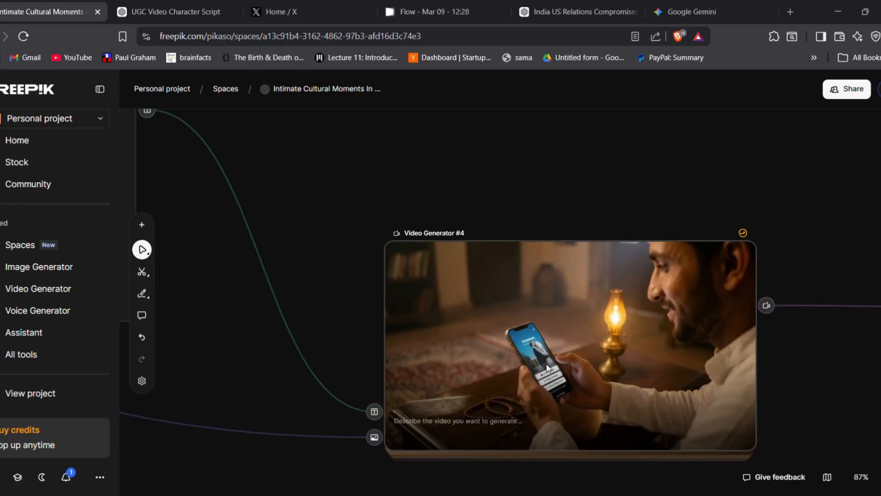
pyautogui.scroll(-4, 548, 368)
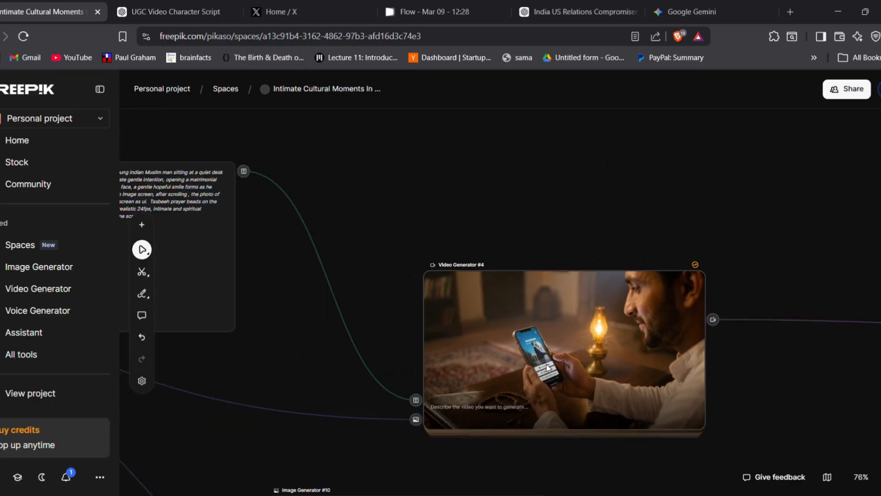
# Compare Video Generator #4 with its Text #11 prompt and the neighbouring Image Generator #10
pyautogui.moveTo(414, 315); pyautogui.dragTo(585, 177)
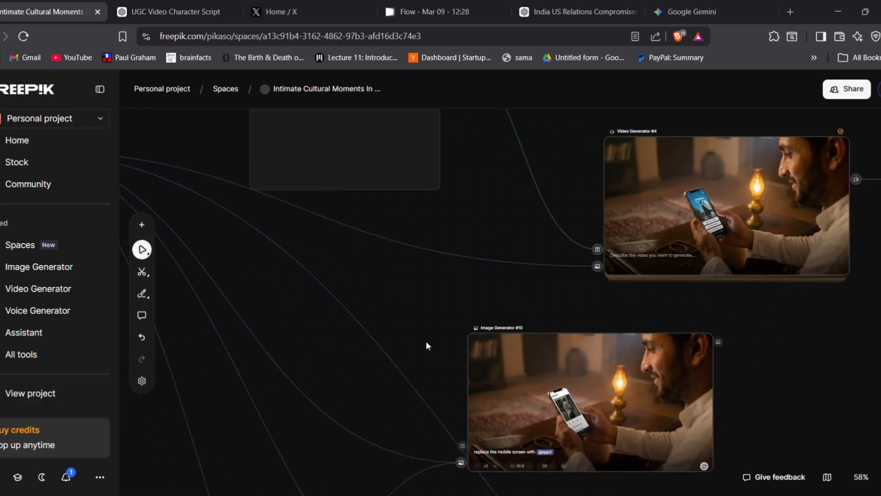
pyautogui.press('space')
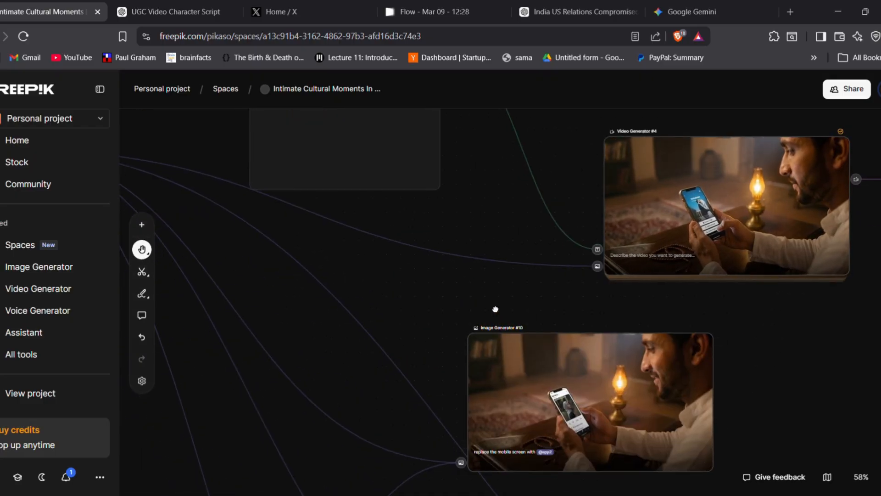
pyautogui.moveTo(453, 318)
pyautogui.mouseDown()
pyautogui.moveTo(385, 354)
pyautogui.moveTo(458, 308)
pyautogui.moveTo(440, 287)
pyautogui.mouseUp()
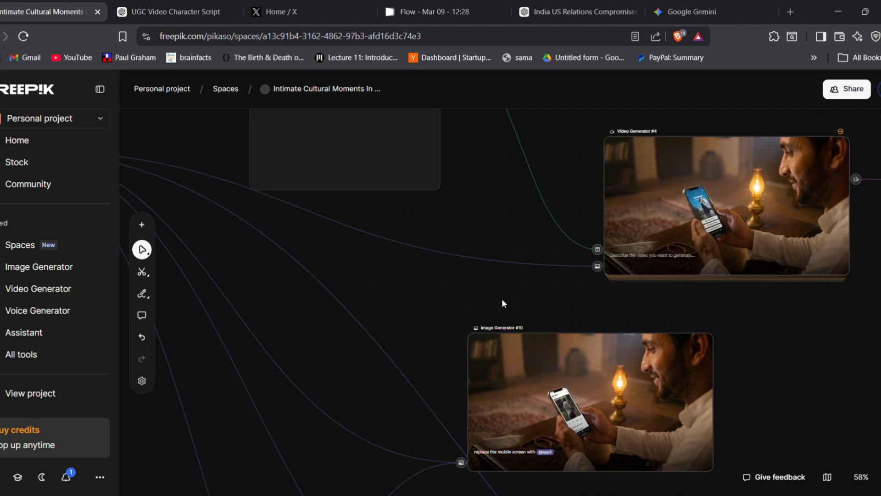
pyautogui.press('space')
pyautogui.scroll(-1, 521, 303)
pyautogui.moveTo(521, 303); pyautogui.dragTo(376, 378)
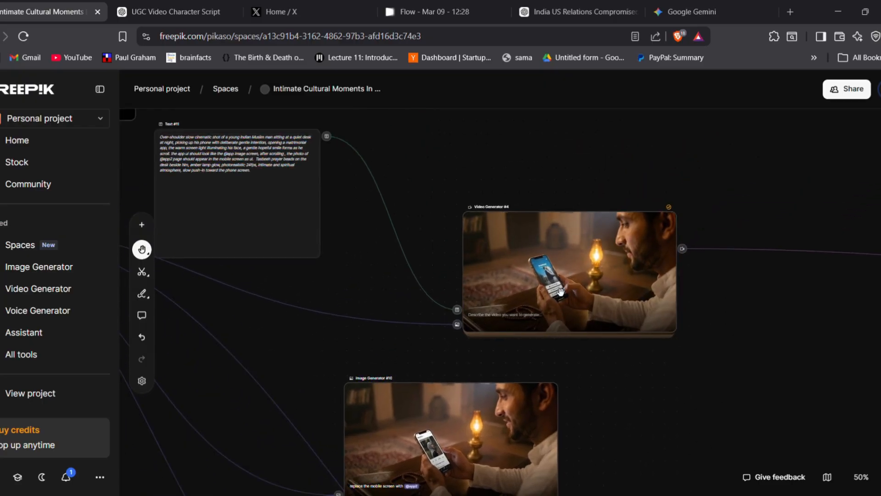
pyautogui.press('v')
pyautogui.scroll(-3, 510, 349)
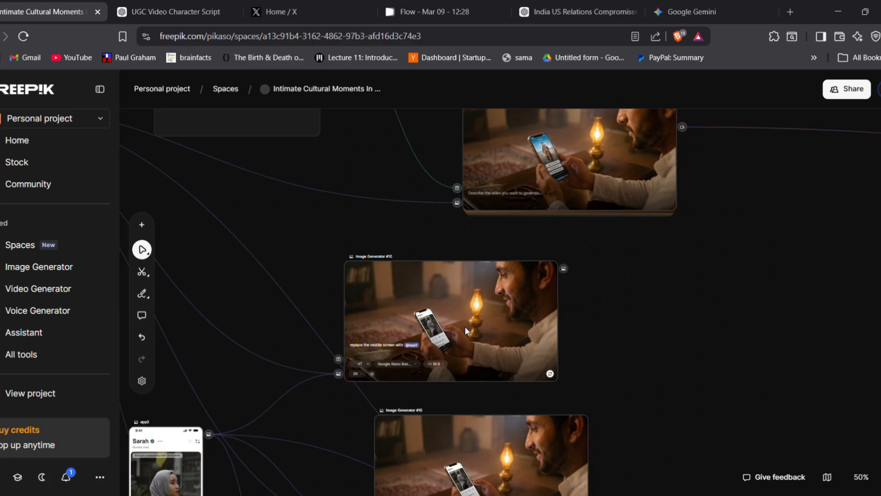
pyautogui.scroll(5, 466, 330)
pyautogui.scroll(5, 465, 326)
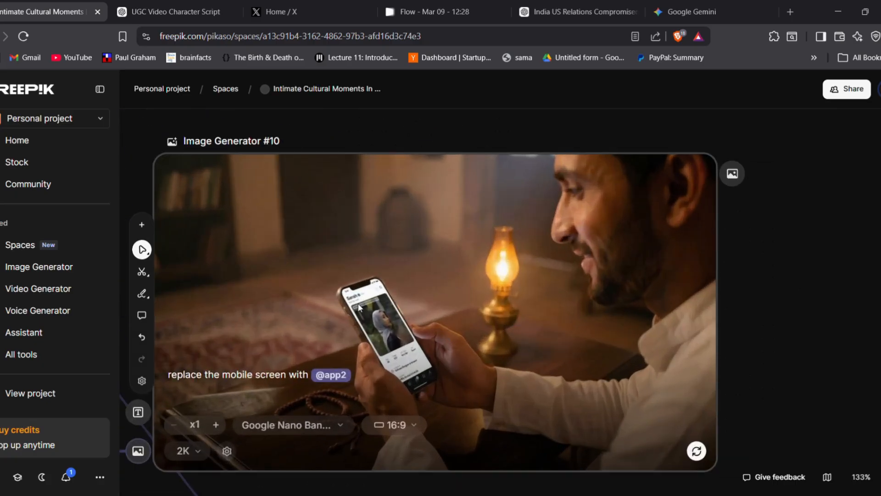
pyautogui.scroll(3, 360, 303)
pyautogui.scroll(-6, 359, 303)
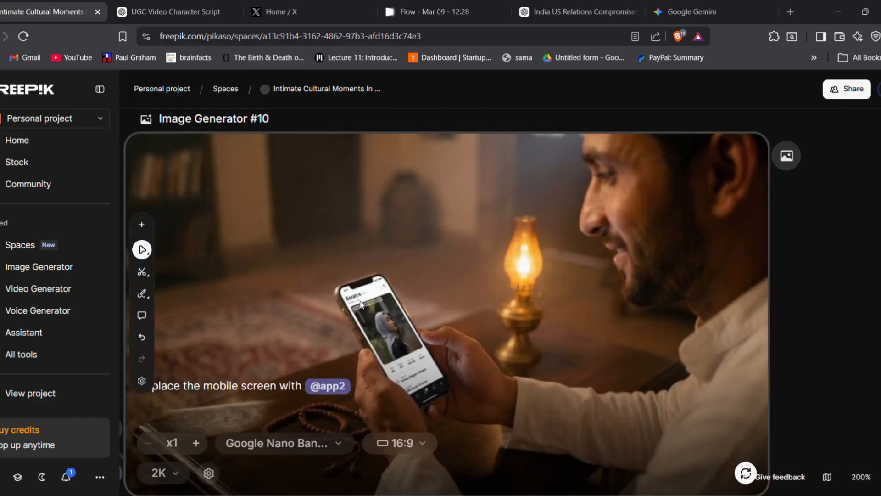
pyautogui.scroll(-4, 364, 307)
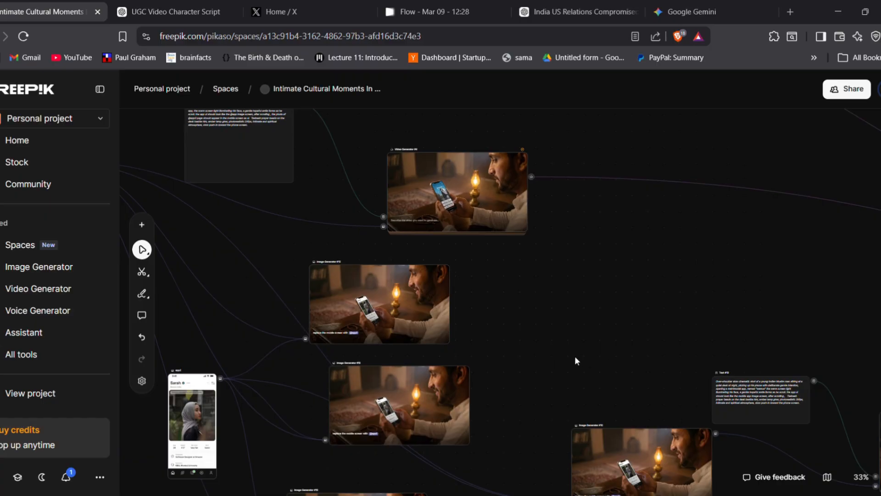
pyautogui.moveTo(557, 357); pyautogui.dragTo(458, 239)
pyautogui.press('space')
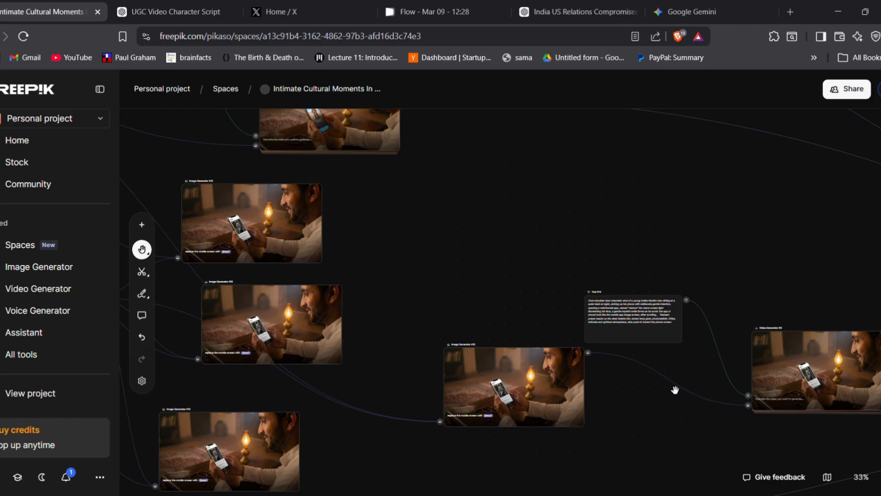
pyautogui.moveTo(673, 417); pyautogui.dragTo(520, 393)
pyautogui.scroll(5, 513, 391)
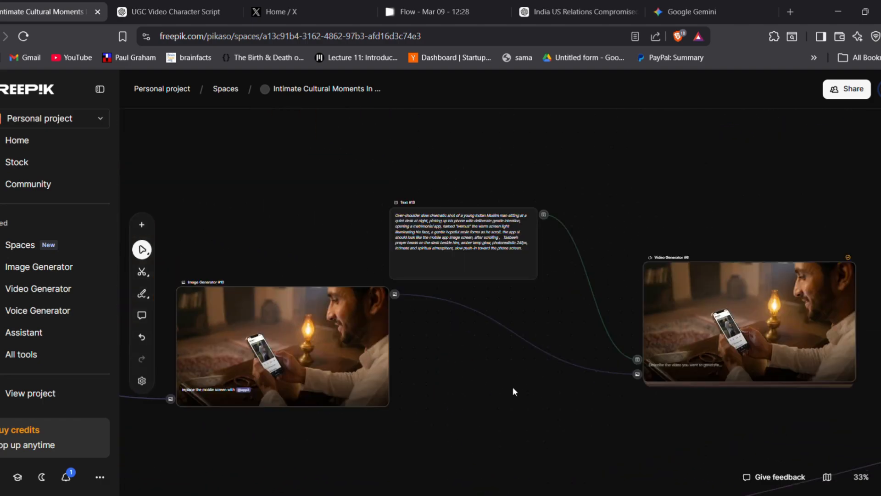
pyautogui.scroll(-8, 513, 388)
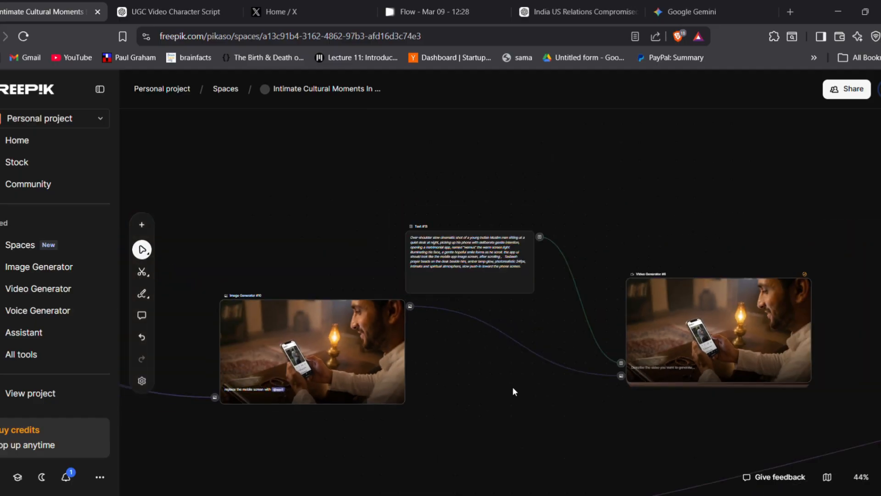
pyautogui.scroll(-2, 528, 391)
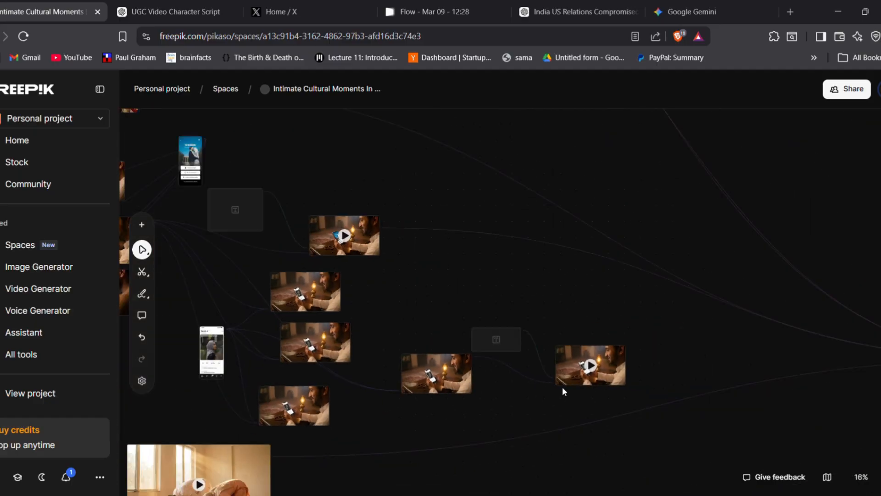
# Examine the phone-browsing clip in Video Generator #6 up close, including its model, duration and resolution settings
pyautogui.moveTo(555, 431); pyautogui.dragTo(381, 417)
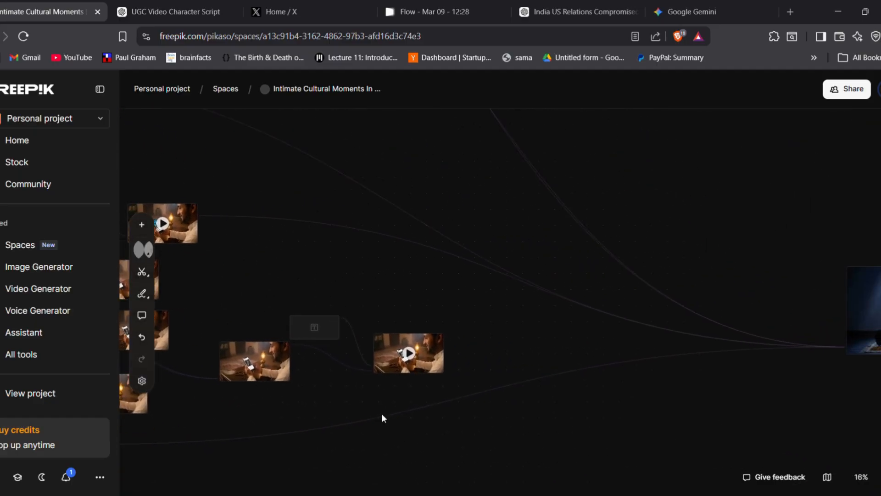
pyautogui.scroll(2, 381, 416)
pyautogui.scroll(8, 382, 414)
pyautogui.press('space')
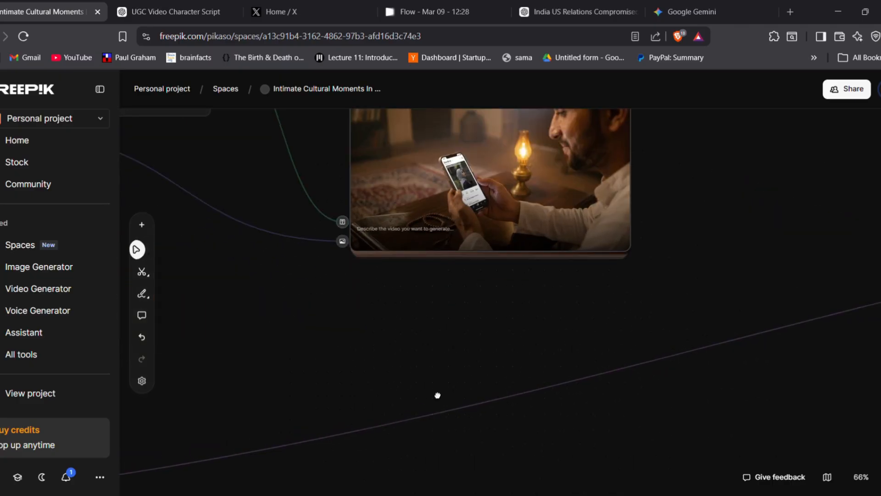
pyautogui.moveTo(435, 395); pyautogui.dragTo(429, 438)
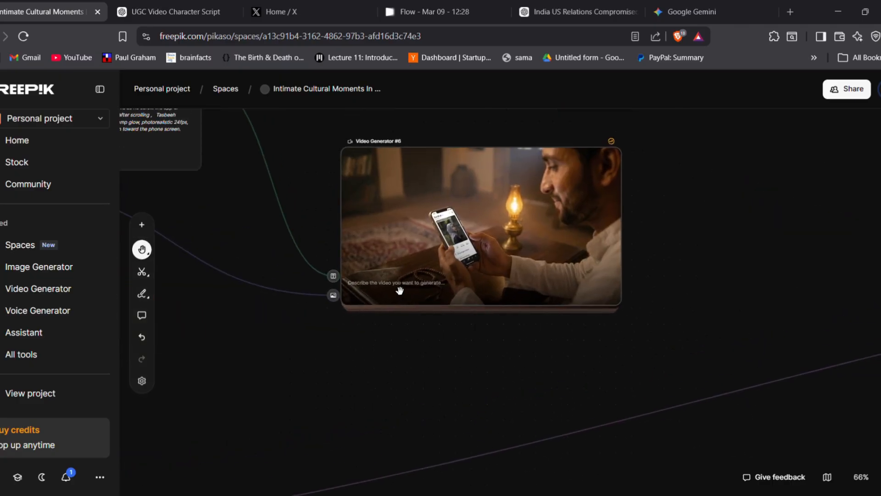
pyautogui.click(462, 242)
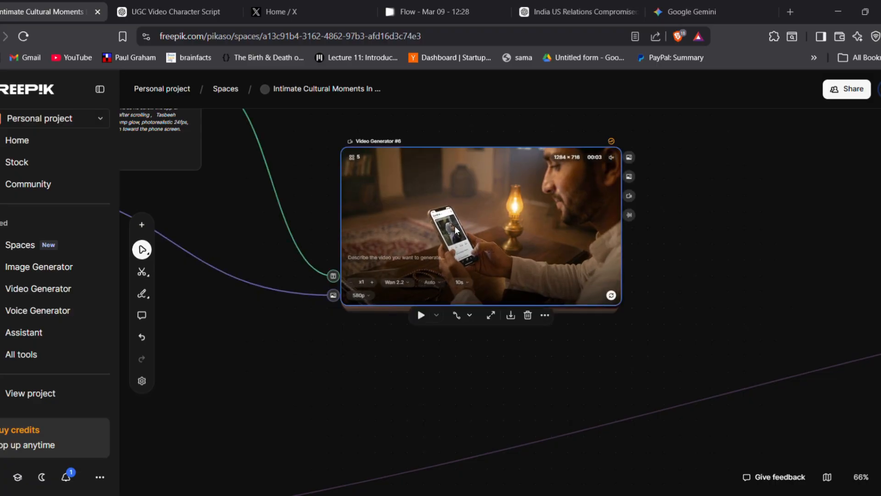
pyautogui.click(393, 281)
pyautogui.click(393, 281)
pyautogui.click(393, 281)
pyautogui.click(393, 281)
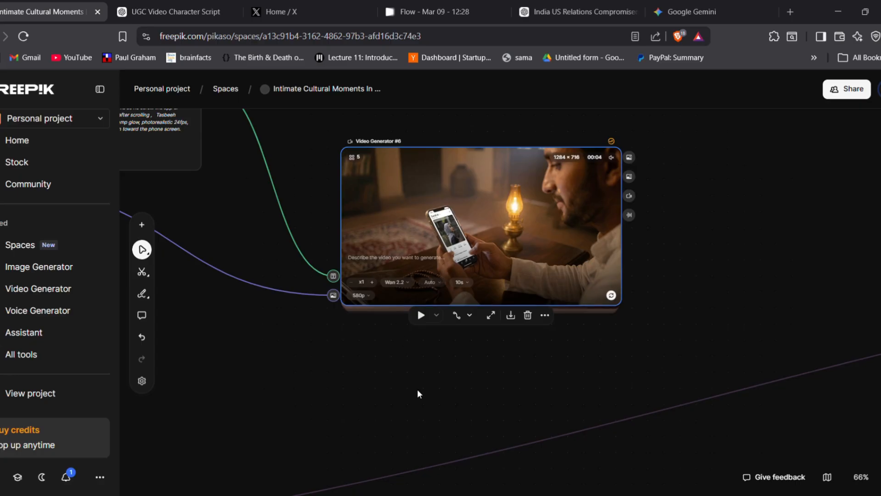
# Locate the praying-couple Video Generator #5 and read the Text #12 prompt that feeds it
pyautogui.scroll(-4, 417, 390)
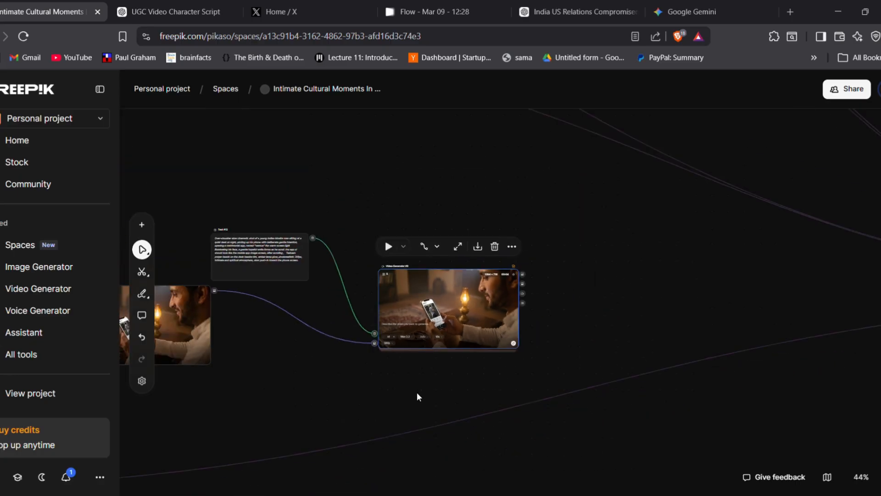
pyautogui.scroll(-3, 417, 392)
pyautogui.moveTo(311, 393); pyautogui.dragTo(656, 184)
pyautogui.moveTo(453, 281); pyautogui.dragTo(776, 288)
pyautogui.moveTo(276, 311); pyautogui.dragTo(421, 418)
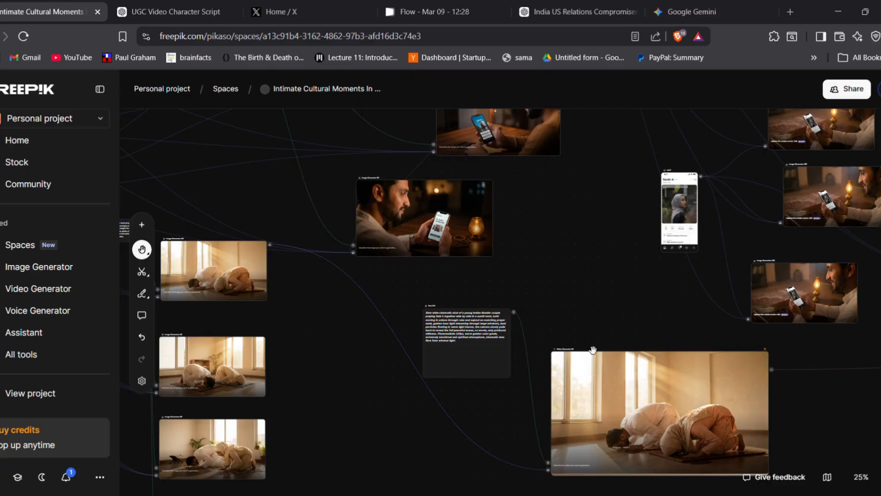
pyautogui.moveTo(606, 319); pyautogui.dragTo(405, 283)
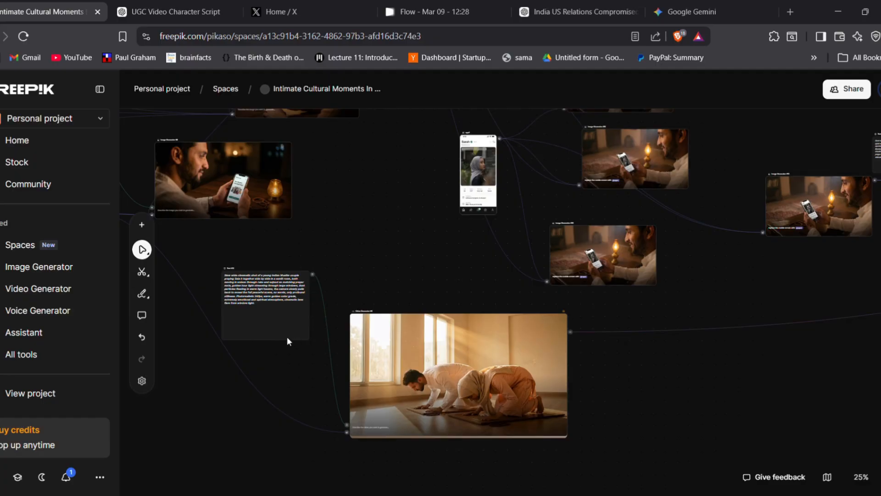
pyautogui.scroll(5, 287, 337)
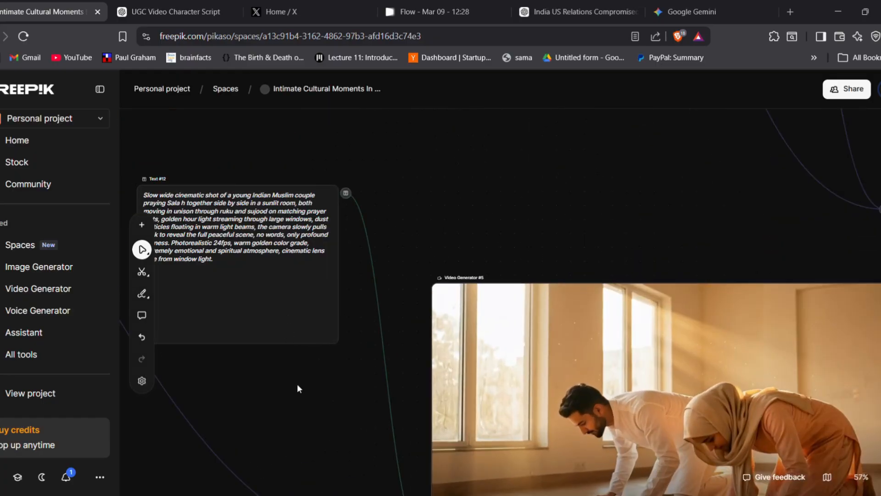
pyautogui.press('h')
pyautogui.moveTo(269, 391); pyautogui.dragTo(353, 405)
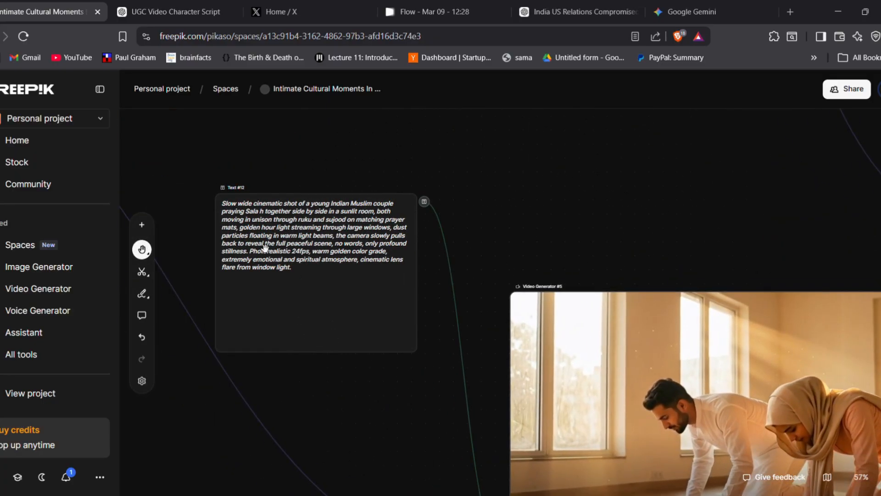
# Move the Text #12 prompt node slightly down and to the right, nearer to Video Generator #5
pyautogui.press('v')
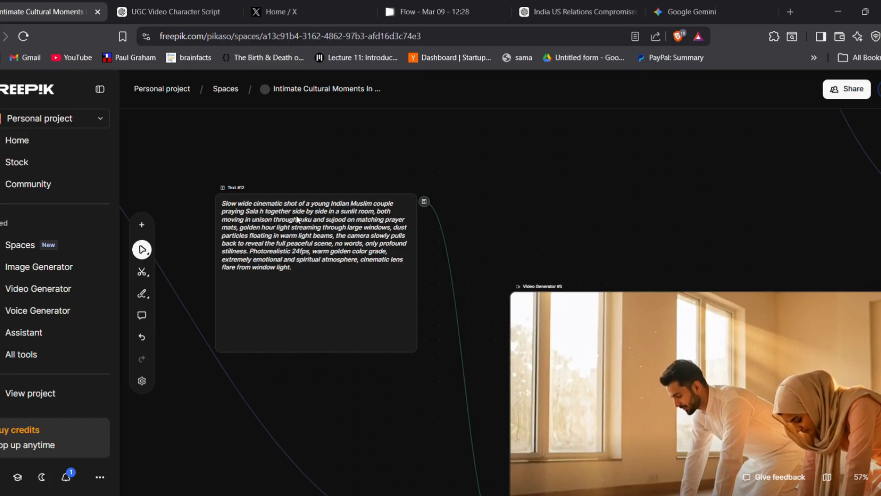
pyautogui.moveTo(297, 220); pyautogui.dragTo(323, 266)
pyautogui.moveTo(524, 222); pyautogui.dragTo(429, 211)
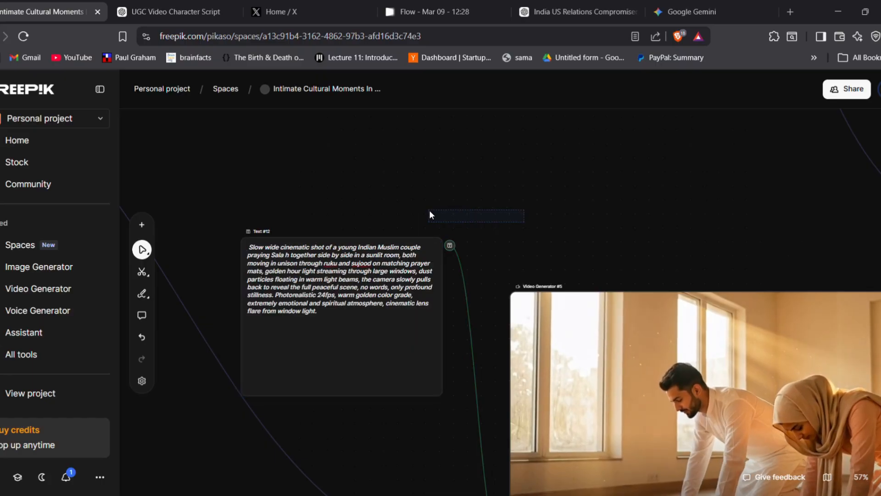
# Compare the generated versions of the praying-couple clip in Video Generator #5
pyautogui.press('h')
pyautogui.moveTo(545, 241); pyautogui.dragTo(333, 133)
pyautogui.press('v')
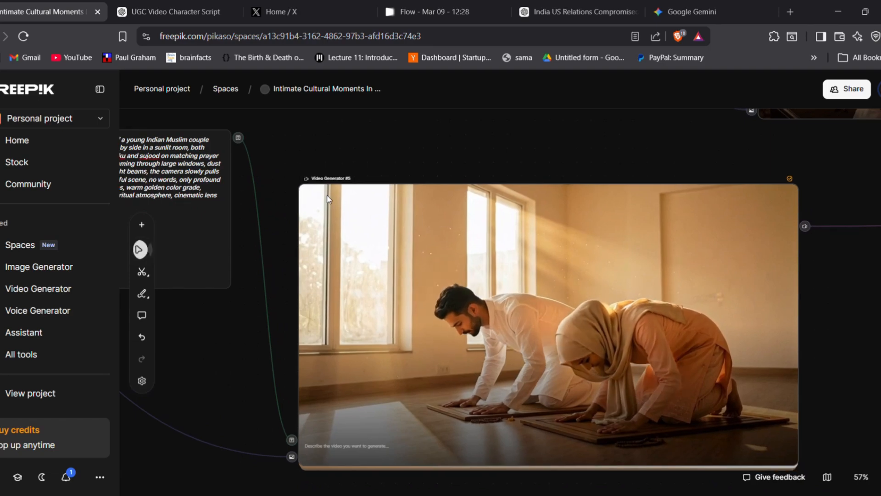
pyautogui.click(324, 196)
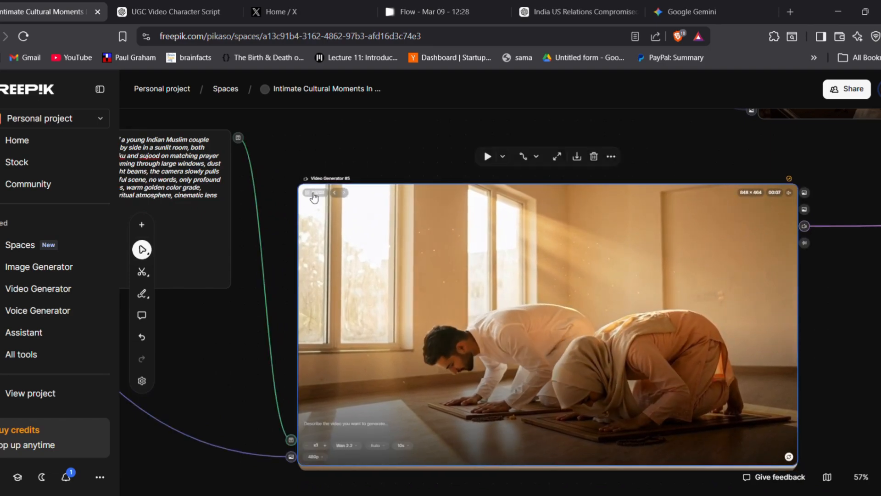
pyautogui.scroll(3, 324, 198)
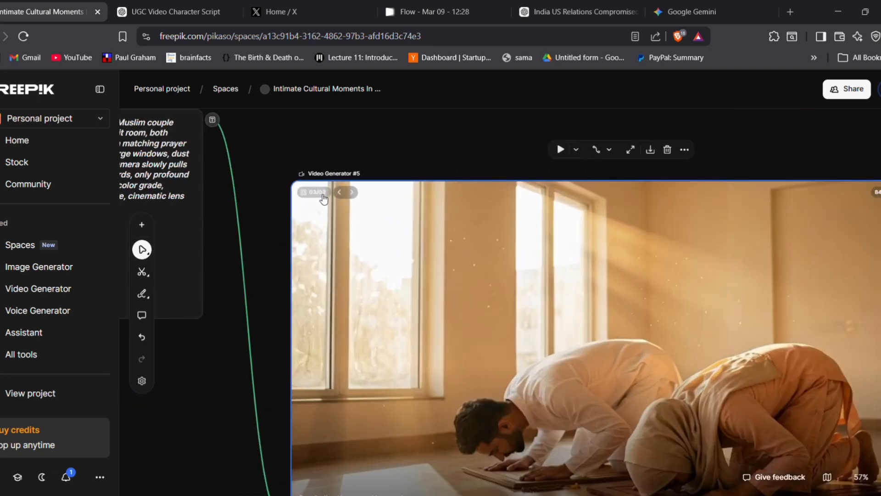
pyautogui.click(352, 193)
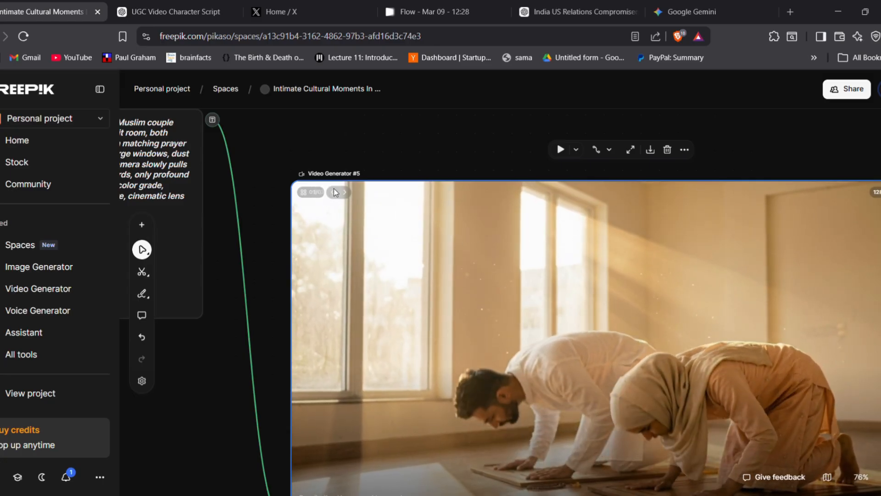
pyautogui.click(353, 192)
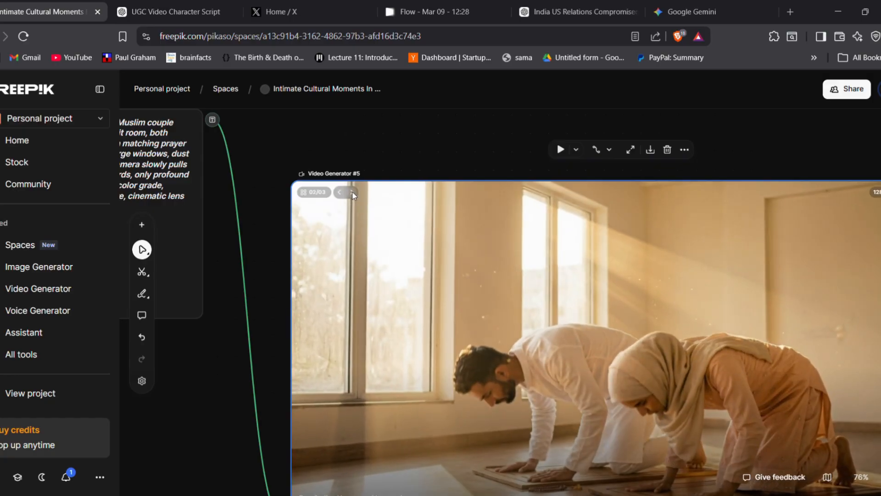
pyautogui.click(352, 192)
# Trace the output connections of the scene video generators across the canvas to the shared node where they meet
pyautogui.scroll(-3, 431, 190)
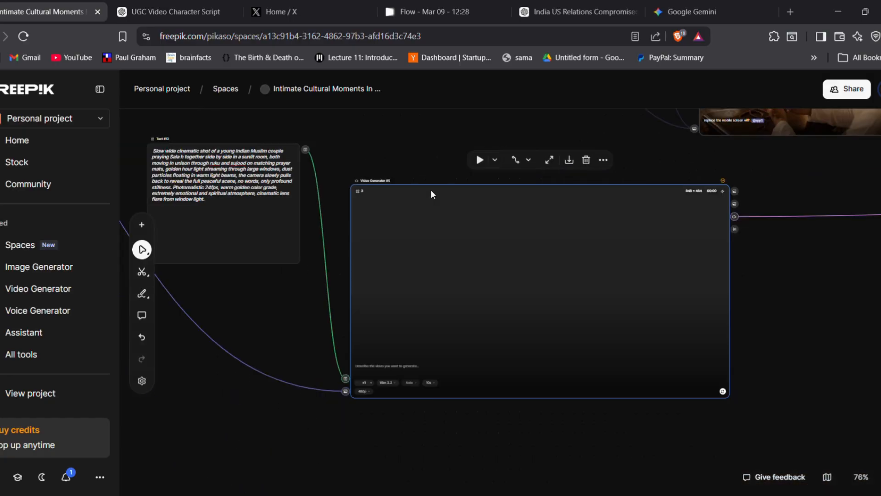
pyautogui.scroll(-3, 431, 189)
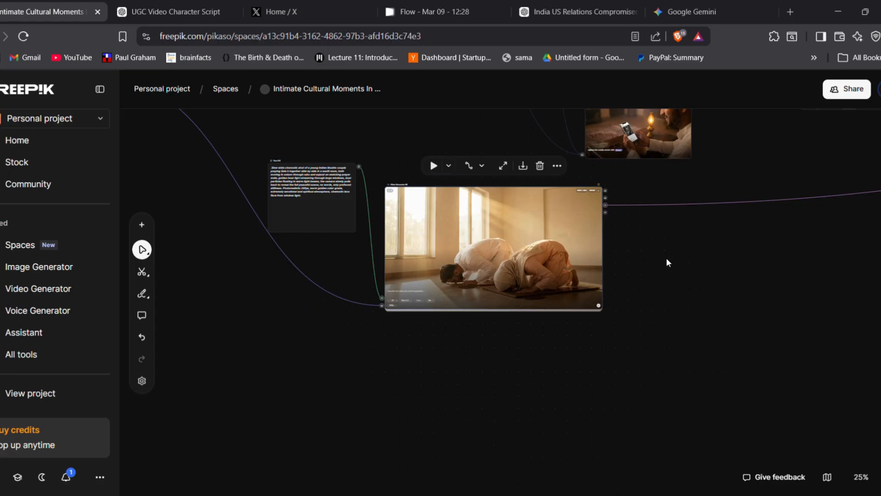
pyautogui.press('space')
pyautogui.moveTo(666, 258); pyautogui.dragTo(607, 300)
pyautogui.press('space')
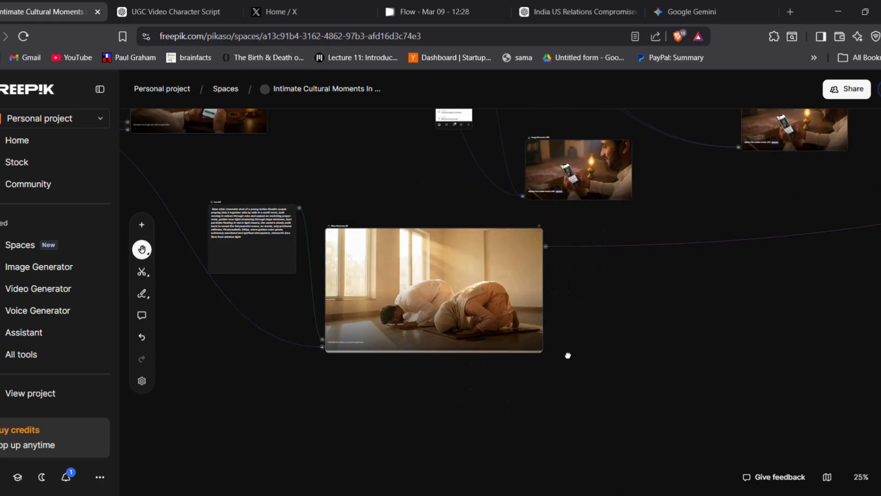
pyautogui.press('space')
pyautogui.scroll(-2, 640, 363)
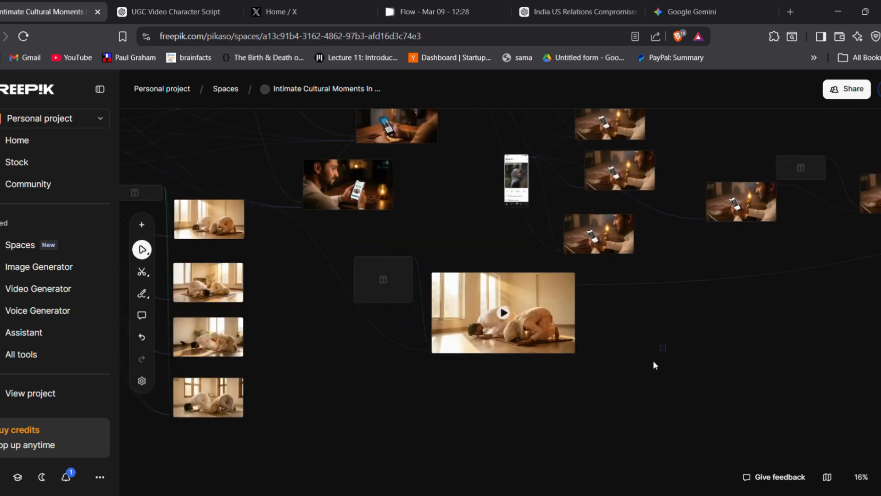
pyautogui.press('space')
pyautogui.moveTo(697, 332); pyautogui.dragTo(131, 495)
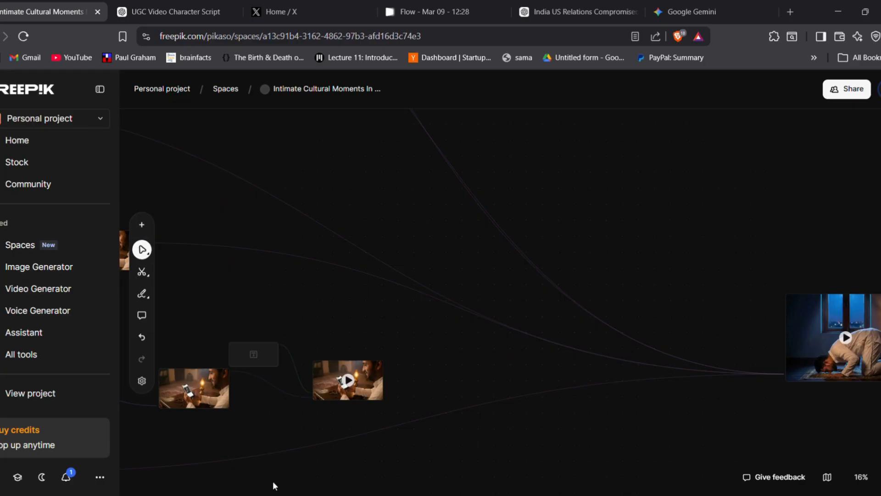
pyautogui.scroll(-3, 272, 481)
pyautogui.scroll(-2, 272, 486)
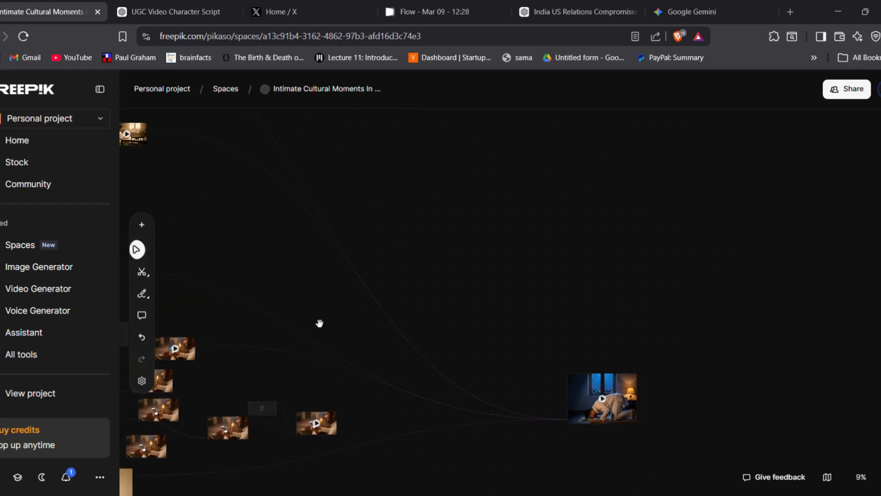
pyautogui.press('space')
pyautogui.moveTo(319, 320); pyautogui.dragTo(547, 369)
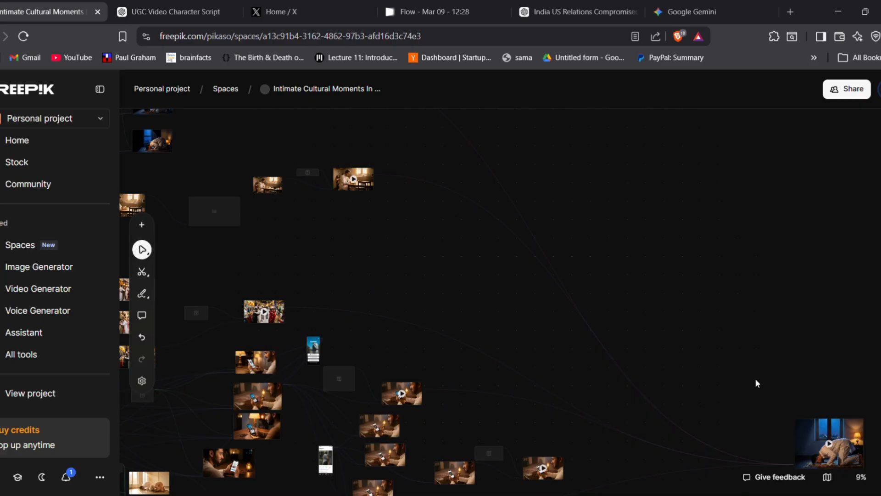
pyautogui.moveTo(756, 381); pyautogui.dragTo(486, 355)
# View Video Combiner #1 up close with its sequence of input clips and play the combined video
pyautogui.scroll(4, 486, 355)
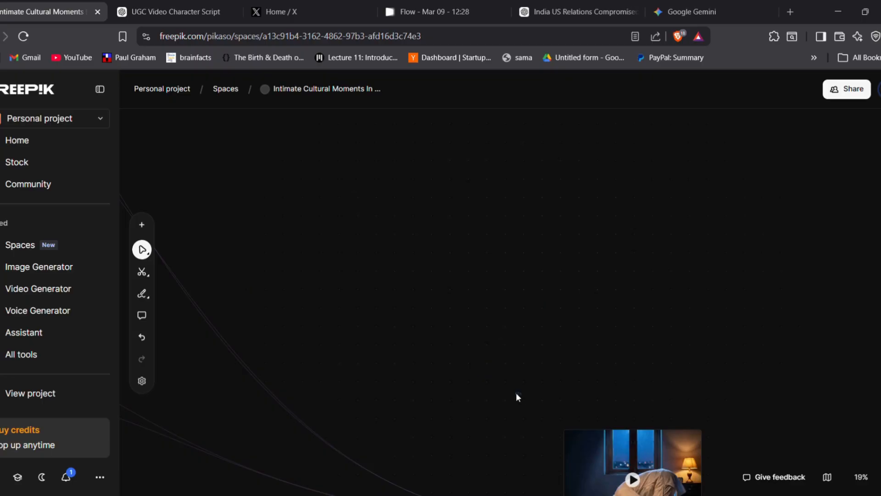
pyautogui.press('space')
pyautogui.moveTo(474, 421); pyautogui.dragTo(338, 277)
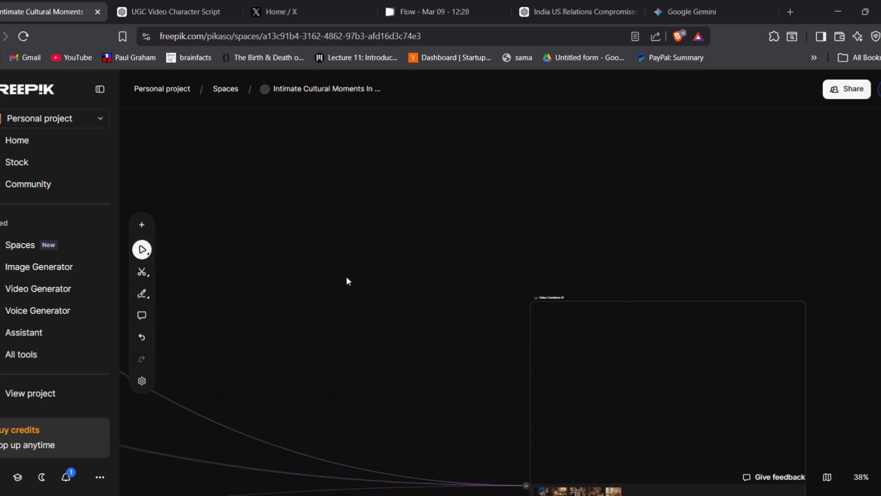
pyautogui.scroll(4, 325, 259)
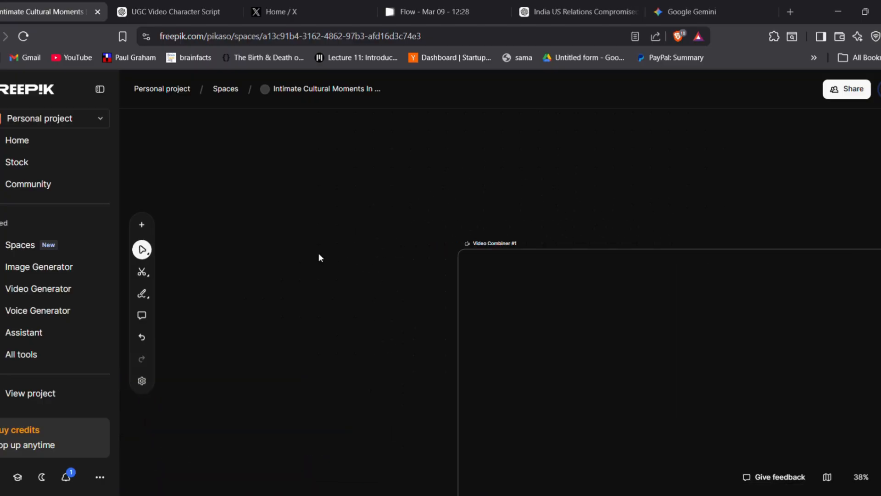
pyautogui.moveTo(387, 364); pyautogui.dragTo(244, 203)
pyautogui.scroll(3, 276, 353)
pyautogui.scroll(2, 275, 353)
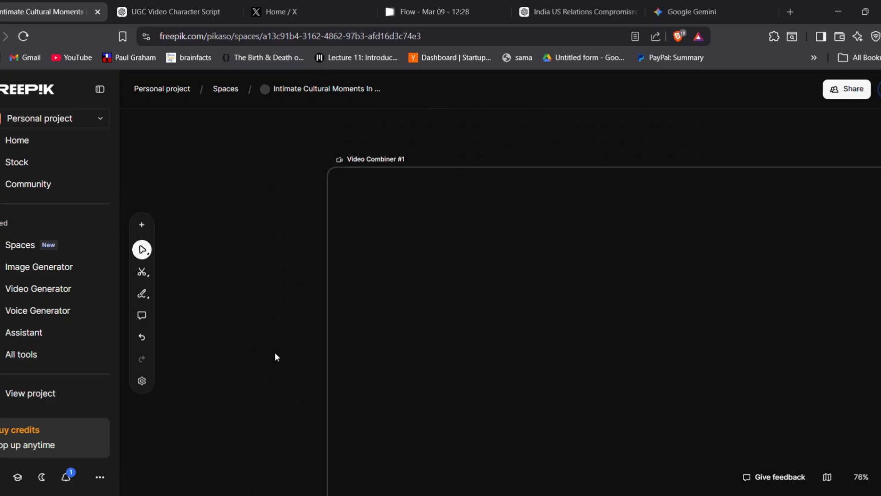
pyautogui.moveTo(281, 384); pyautogui.dragTo(197, 220)
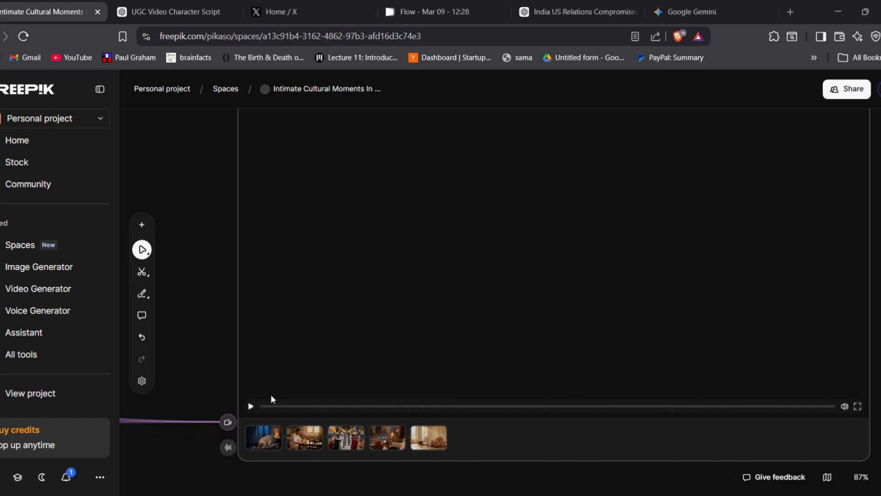
pyautogui.click(252, 405)
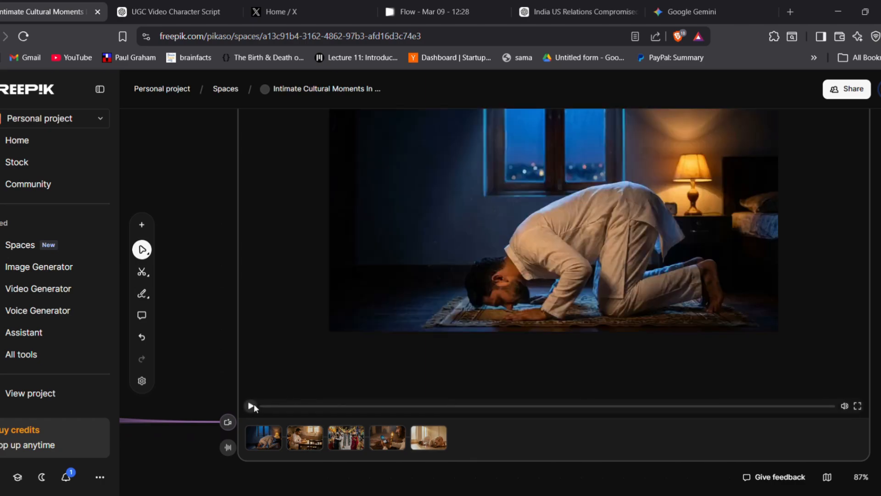